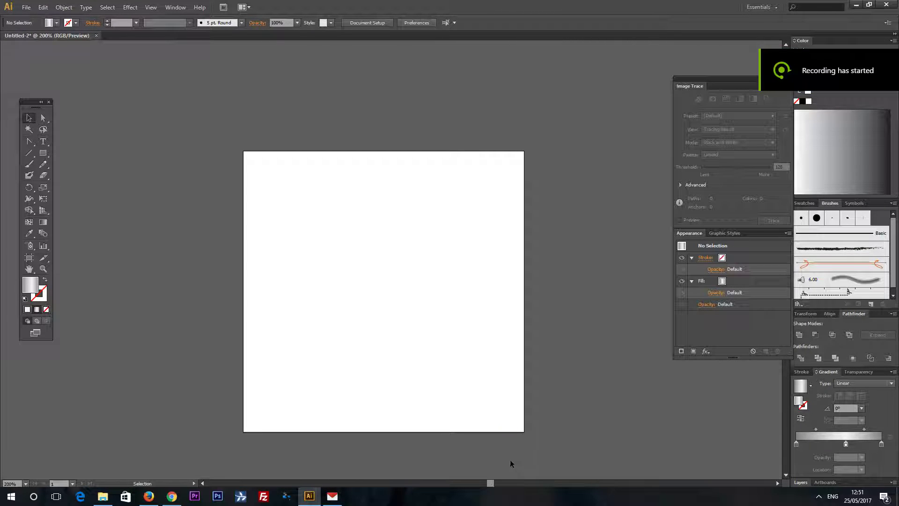
Step: Zoom in and draw a grey-gradient square near the artboard centre
{"action": "scroll", "coordinate": [463, 395], "scroll_direction": "down", "scroll_amount": 1}
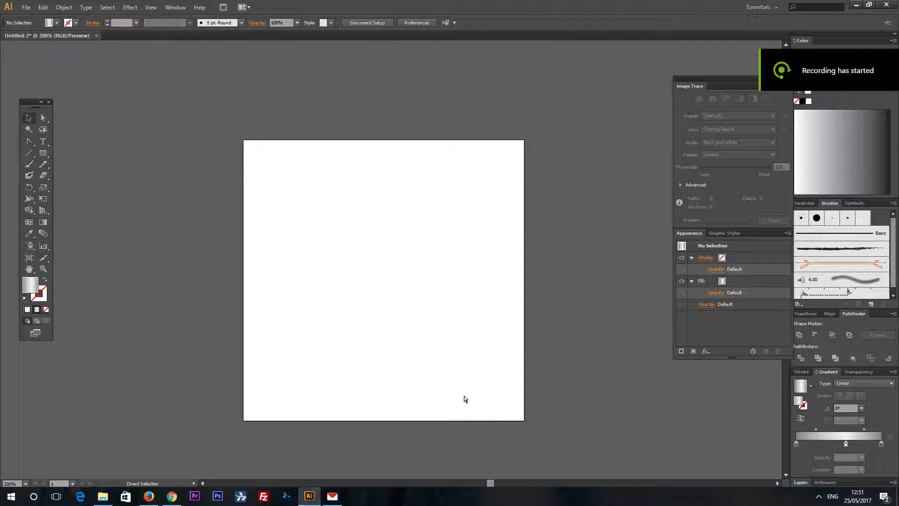
{"action": "key", "text": "ctrl+equal"}
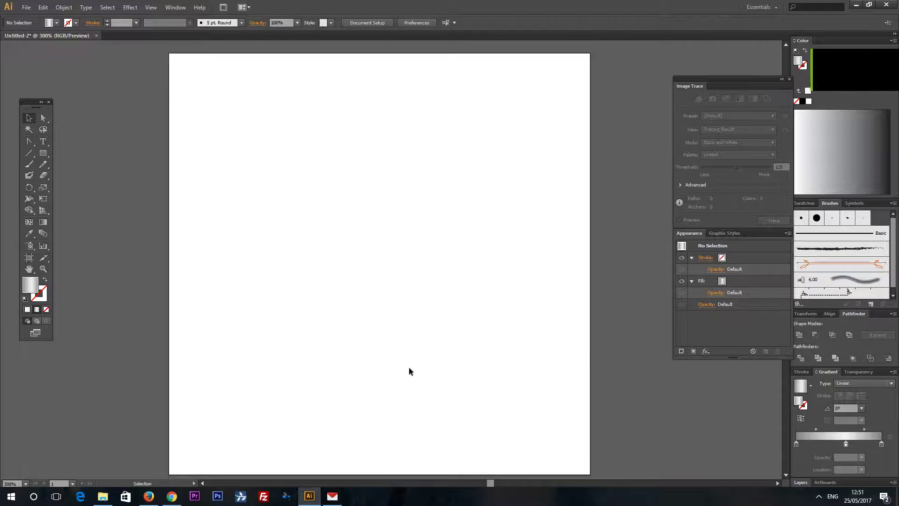
{"action": "key", "text": "ctrl+minus"}
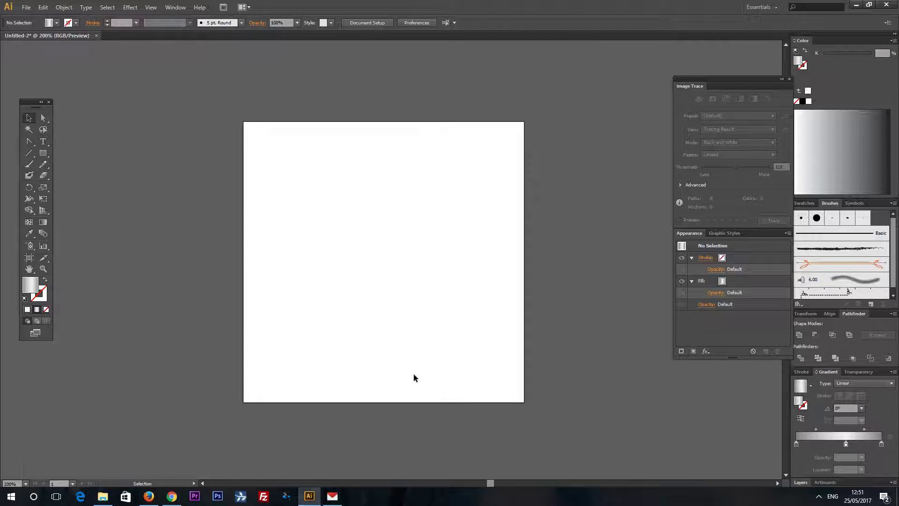
{"action": "key", "text": "ctrl+equal"}
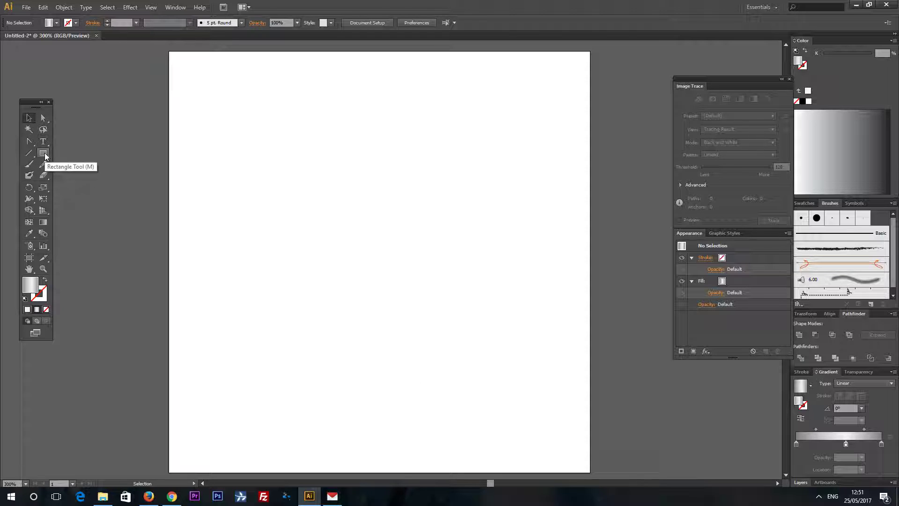
{"action": "left_click", "coordinate": [43, 153]}
{"action": "left_click_drag", "start_coordinate": [297, 176], "coordinate": [489, 366]}
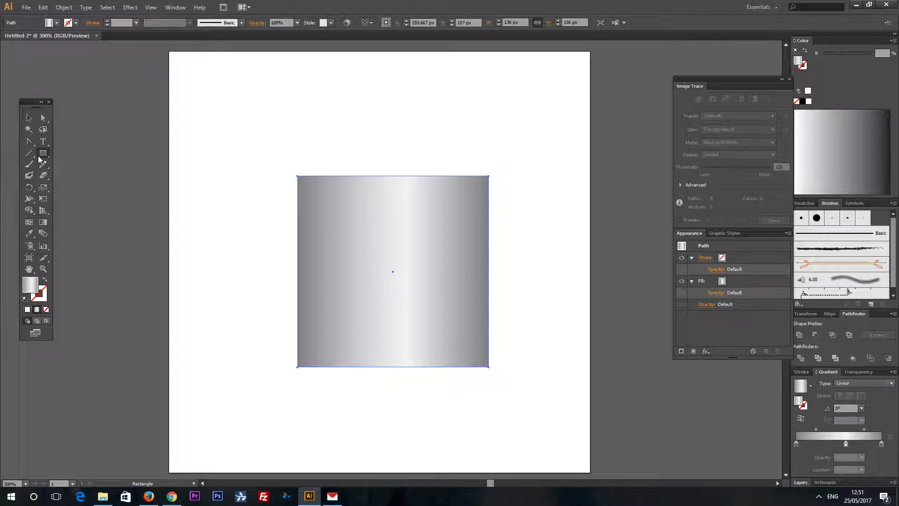
Step: Add anchor points at the centres of the square's top and bottom edges
{"action": "left_click_drag", "start_coordinate": [29, 141], "coordinate": [52, 140]}
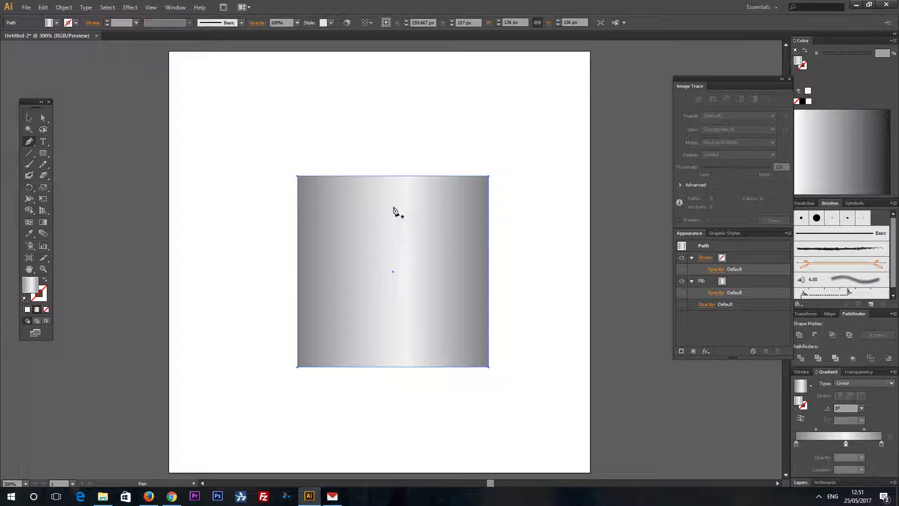
{"action": "left_click", "coordinate": [393, 176]}
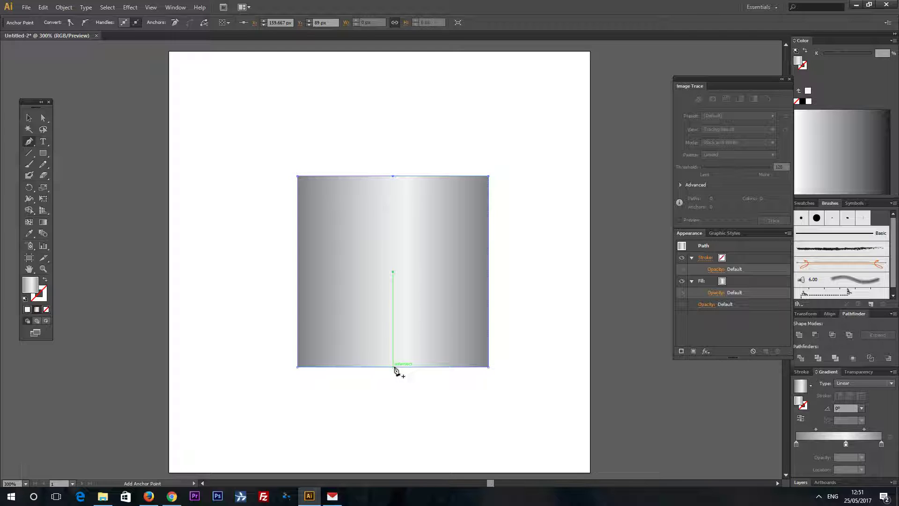
{"action": "left_click", "coordinate": [393, 367]}
Step: Convert the top and bottom midpoints into smooth points with pulled-out handles
{"action": "left_click_drag", "start_coordinate": [29, 142], "coordinate": [30, 142]}
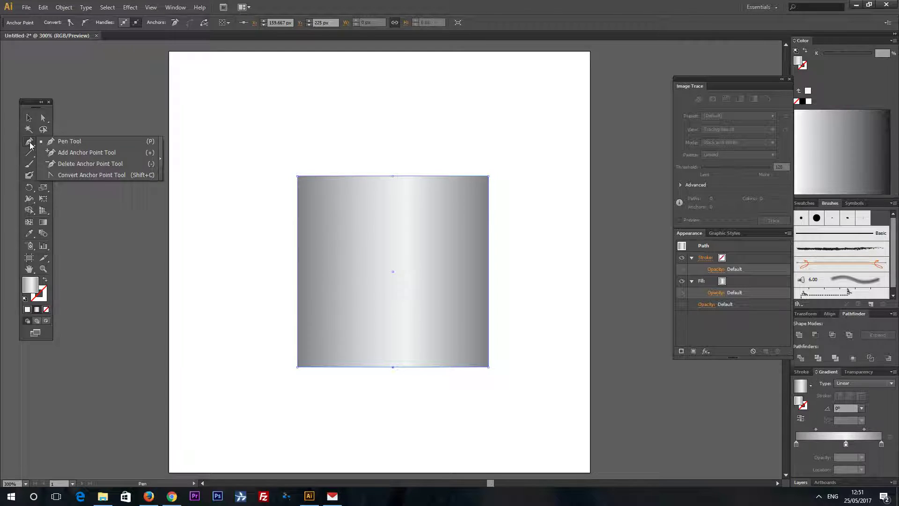
{"action": "left_click", "coordinate": [91, 175]}
{"action": "left_click_drag", "start_coordinate": [393, 177], "coordinate": [463, 183]}
{"action": "left_click", "coordinate": [393, 366]}
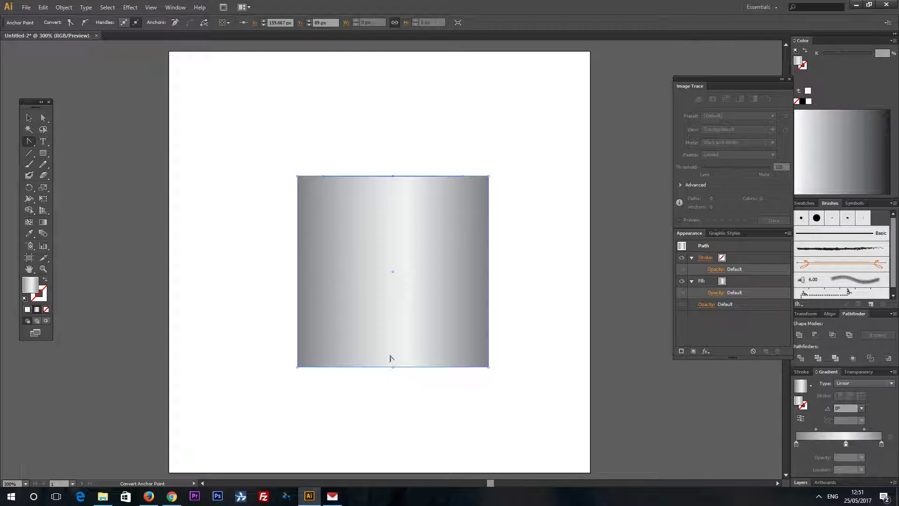
{"action": "left_click_drag", "start_coordinate": [392, 367], "coordinate": [318, 372]}
{"action": "left_click", "coordinate": [43, 118]}
{"action": "scroll", "coordinate": [213, 244], "scroll_direction": "up", "scroll_amount": 1}
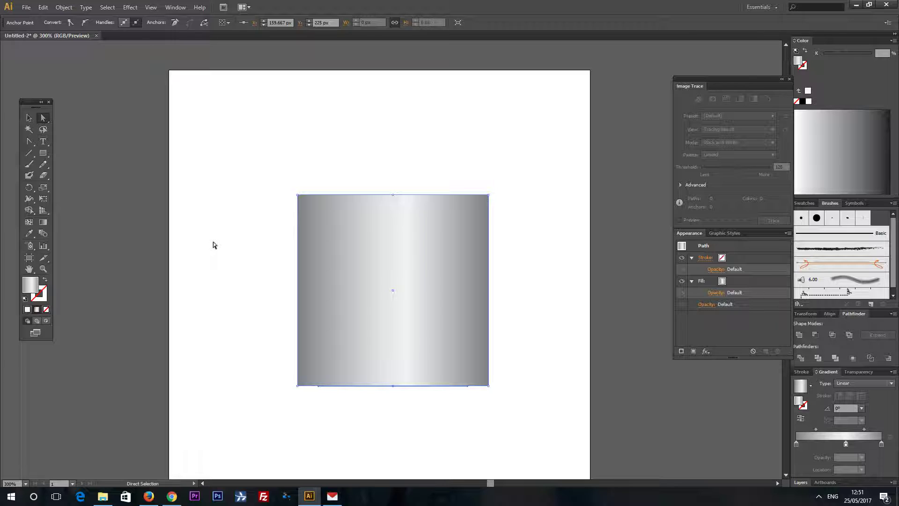
Step: Raise the square's corner anchors and widen the top and bottom curve handles into a cylinder body
{"action": "left_click_drag", "start_coordinate": [265, 153], "coordinate": [478, 127]}
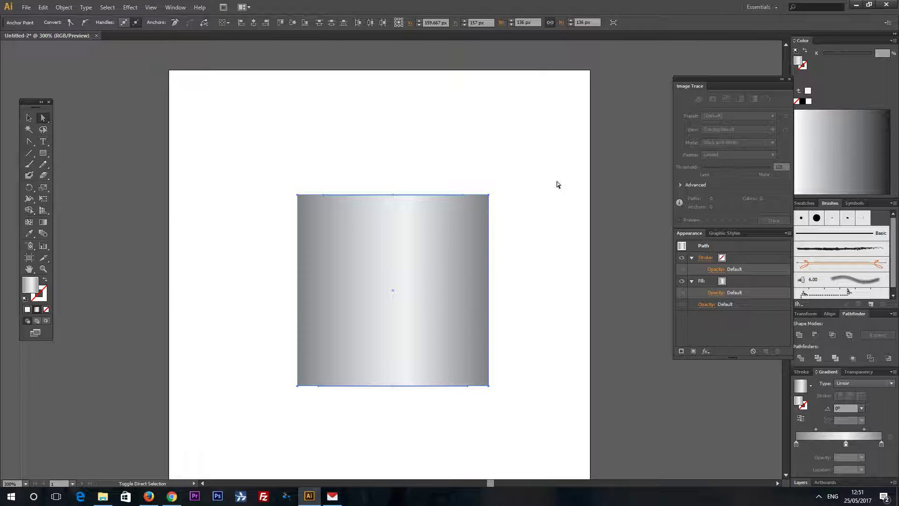
{"action": "key", "text": "shift+Up"}
{"action": "key", "text": "shift+Up"}
{"action": "key", "text": "shift+Up"}
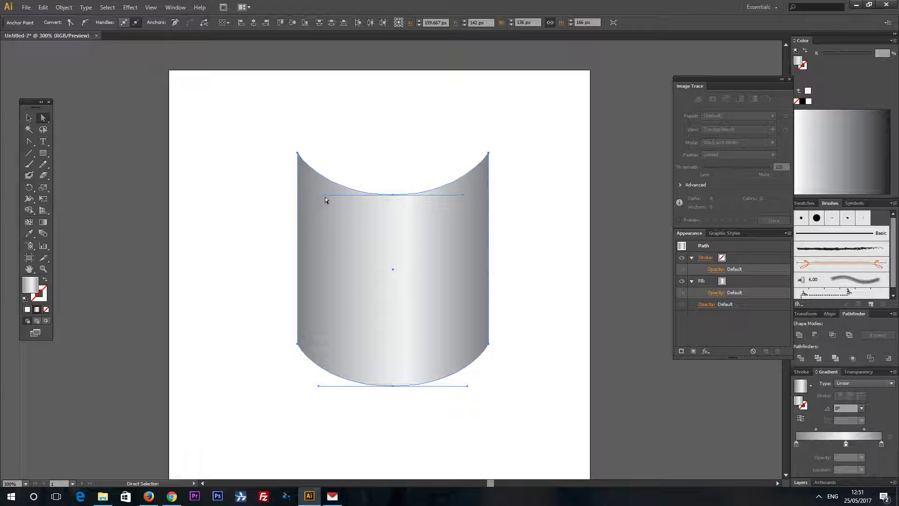
{"action": "left_click_drag", "start_coordinate": [324, 195], "coordinate": [298, 194]}
{"action": "left_click_drag", "start_coordinate": [462, 197], "coordinate": [487, 198]}
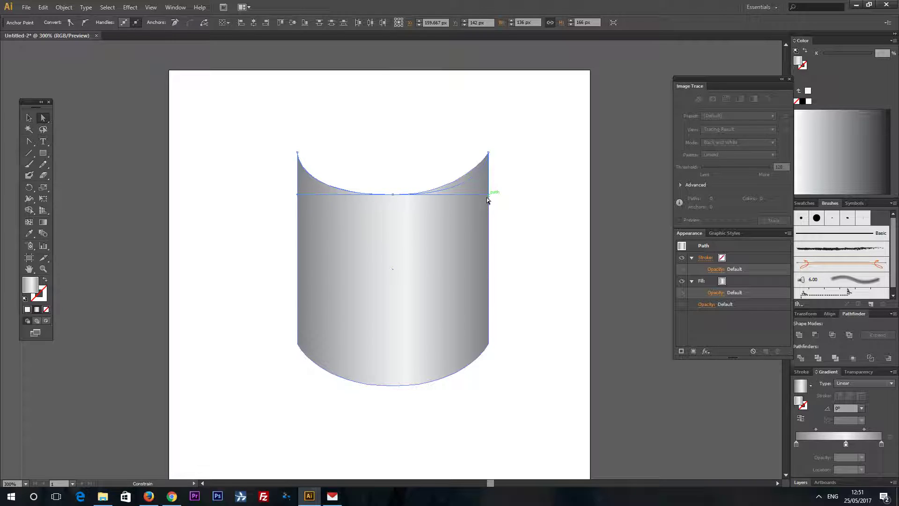
{"action": "left_click_drag", "start_coordinate": [321, 384], "coordinate": [297, 387]}
{"action": "left_click_drag", "start_coordinate": [467, 386], "coordinate": [488, 386]}
{"action": "scroll", "coordinate": [524, 284], "scroll_direction": "up", "scroll_amount": 1}
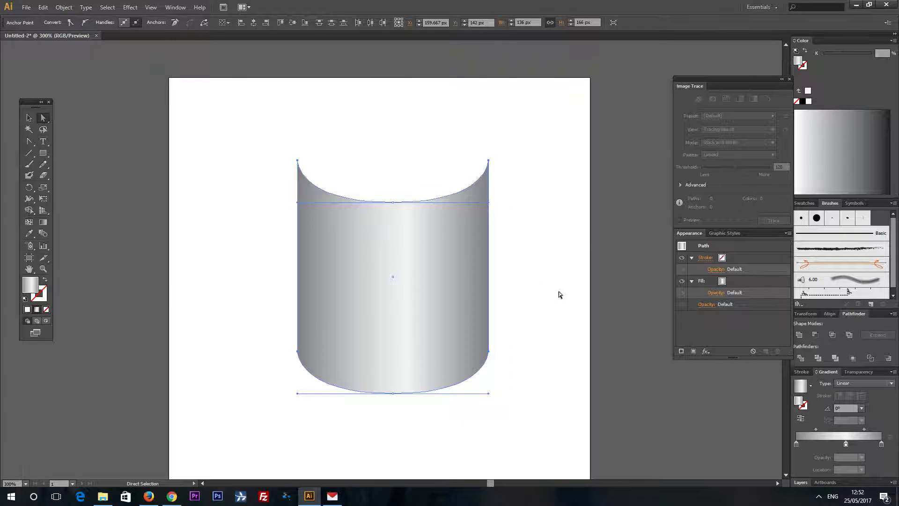
{"action": "left_click", "coordinate": [27, 120]}
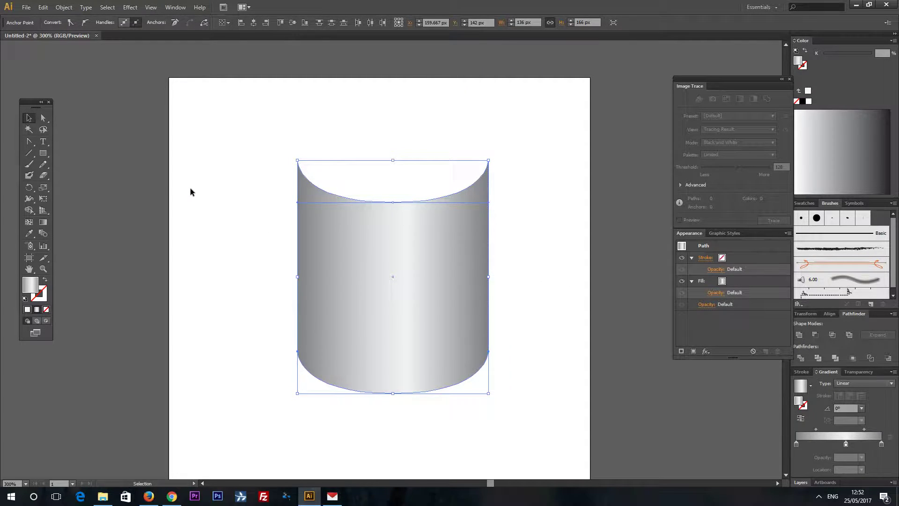
Step: Nudge the cylinder left and set the gradient's left stop to 5% grey
{"action": "left_click", "coordinate": [395, 253]}
{"action": "key", "text": "shift+Left"}
{"action": "key", "text": "shift+Left"}
{"action": "key", "text": "shift+Left"}
{"action": "key", "text": "shift+Left"}
{"action": "key", "text": "shift+Left"}
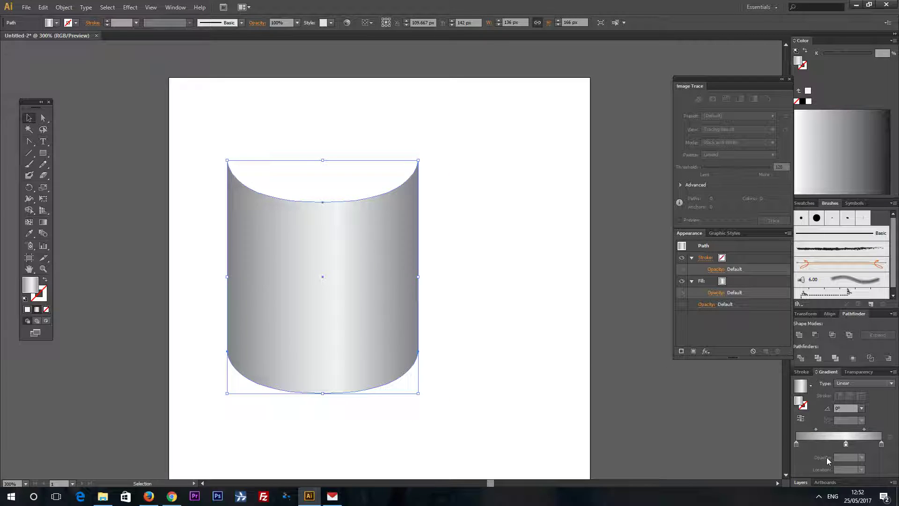
{"action": "left_click", "coordinate": [796, 443]}
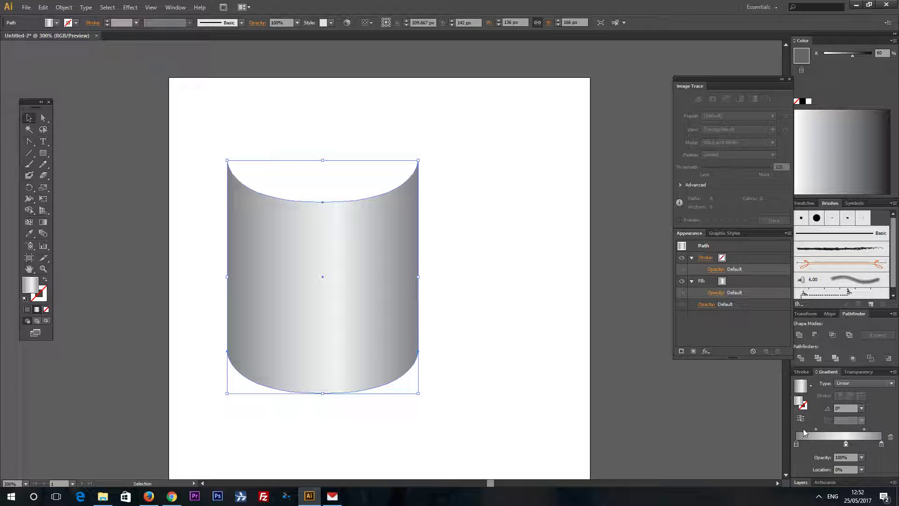
{"action": "left_click", "coordinate": [880, 53]}
{"action": "type", "text": "5"}
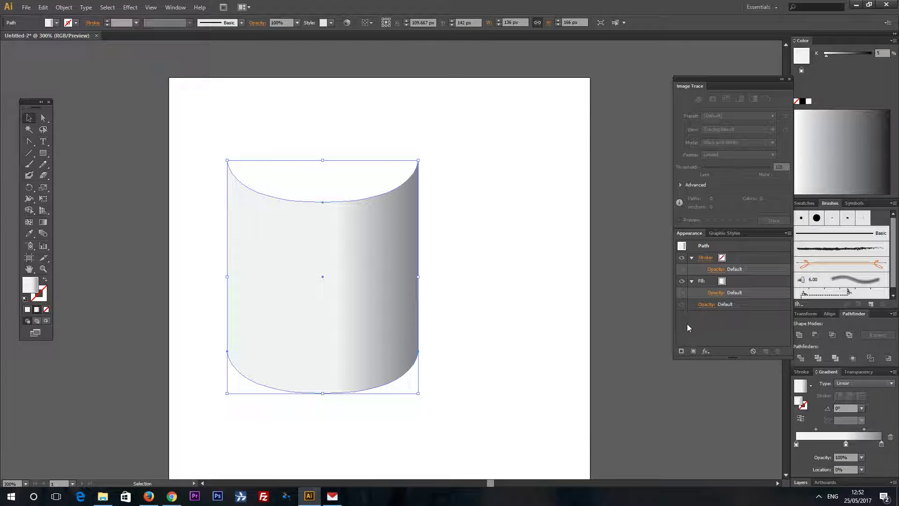
Step: Add a 30% grey stop near the left end and remove the dark right stop
{"action": "left_click", "coordinate": [806, 444]}
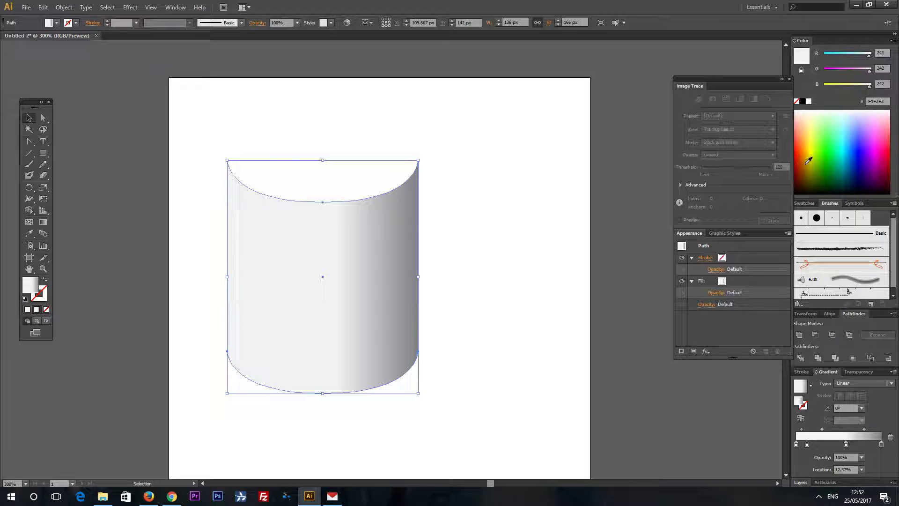
{"action": "left_click", "coordinate": [893, 40]}
{"action": "left_click", "coordinate": [868, 60]}
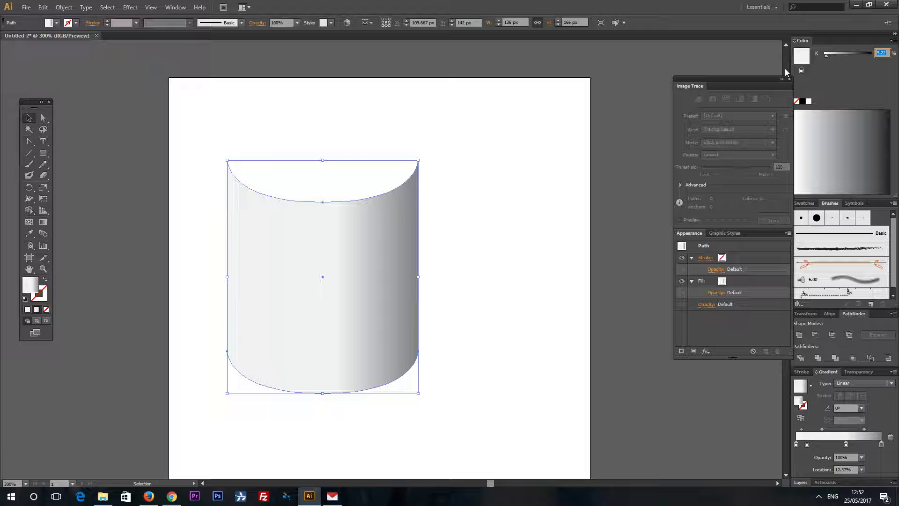
{"action": "type", "text": "30"}
{"action": "key", "text": "Return"}
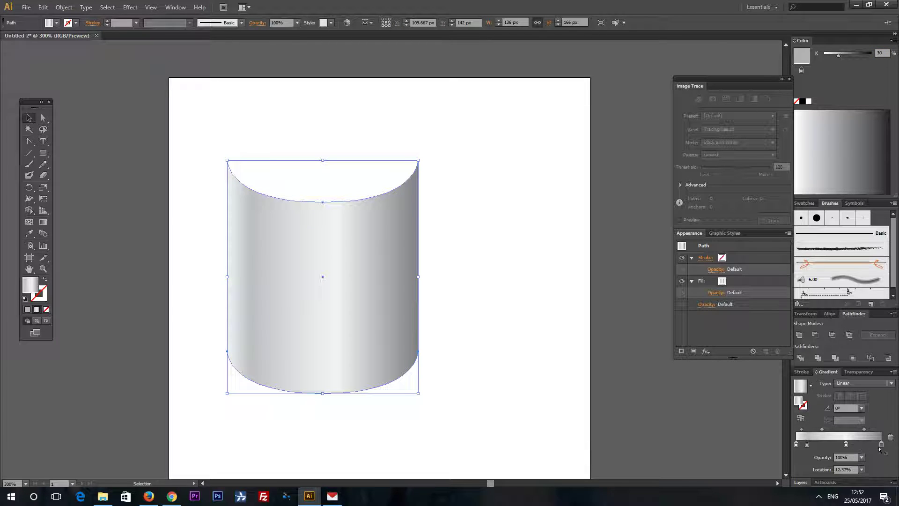
{"action": "mouse_move", "coordinate": [879, 450]}
{"action": "left_mouse_down"}
{"action": "mouse_move", "coordinate": [880, 464]}
{"action": "mouse_move", "coordinate": [864, 444]}
{"action": "mouse_move", "coordinate": [882, 444]}
{"action": "left_mouse_up"}
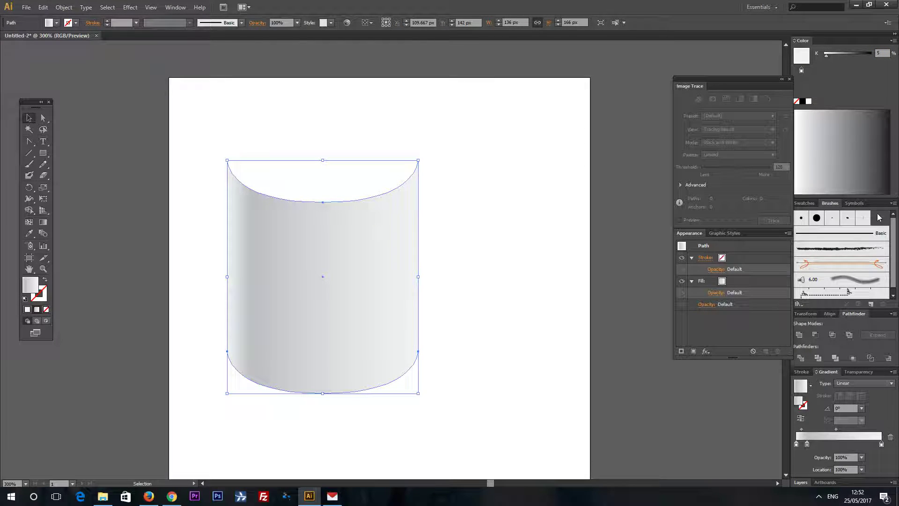
Step: Add a 10% grey gradient stop and slide it to about 55%
{"action": "left_click", "coordinate": [824, 445]}
{"action": "left_click", "coordinate": [893, 40]}
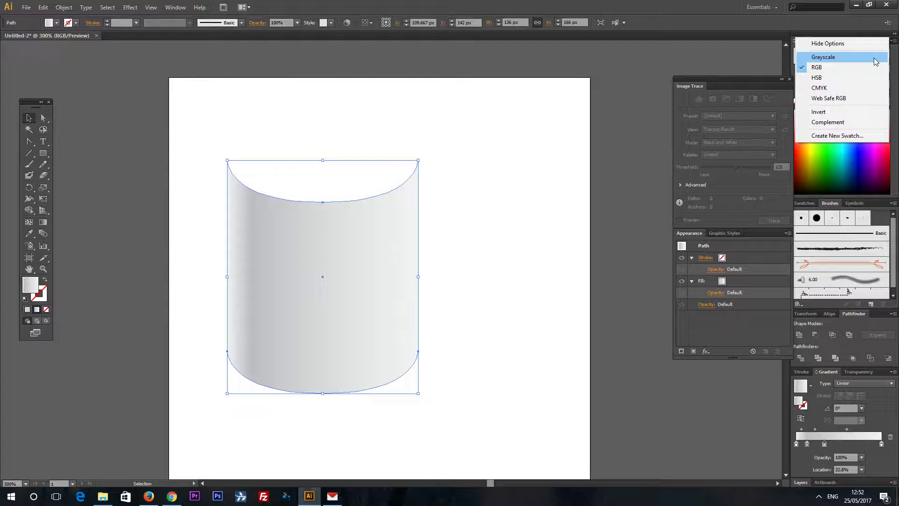
{"action": "left_click", "coordinate": [823, 58]}
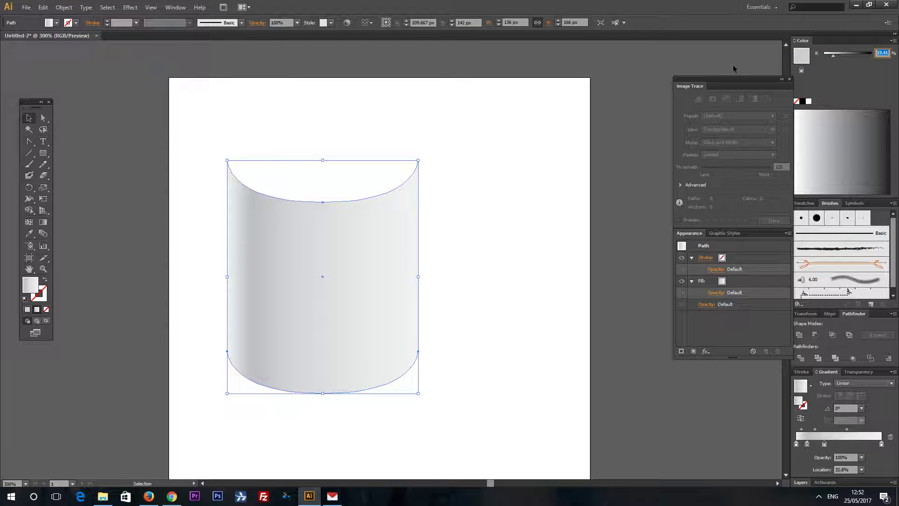
{"action": "type", "text": "10"}
{"action": "key", "text": "Return"}
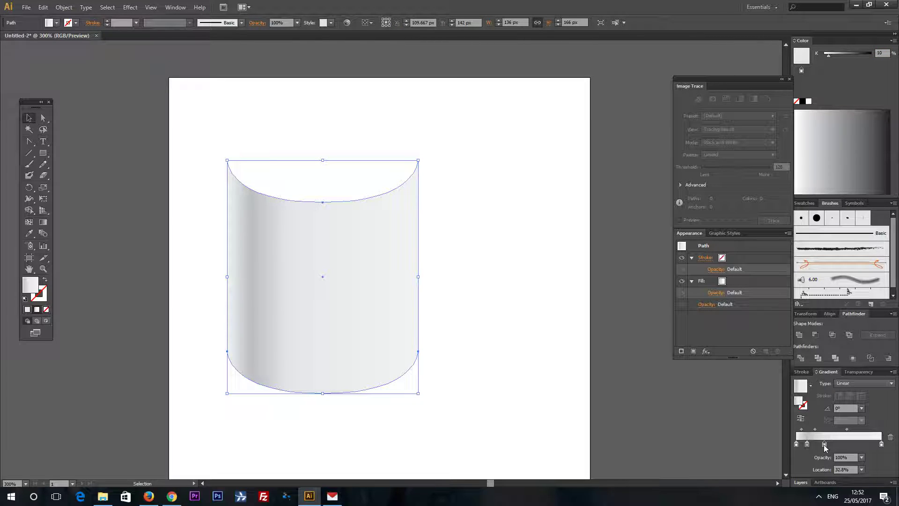
{"action": "left_click_drag", "start_coordinate": [825, 445], "coordinate": [843, 444]}
Step: Nudge the cylinder sheet two more steps to the left
{"action": "left_click", "coordinate": [507, 317]}
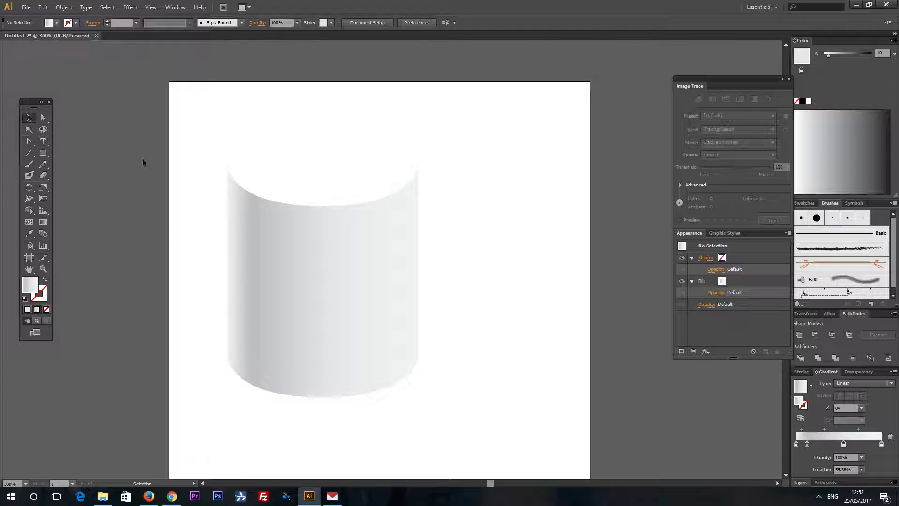
{"action": "left_click", "coordinate": [329, 275]}
{"action": "key", "text": "shift+Left"}
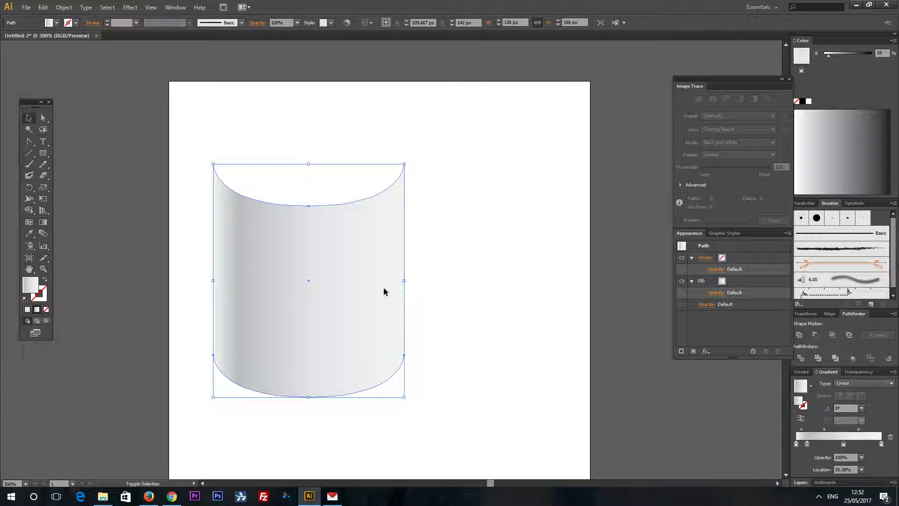
{"action": "key", "text": "shift+Left"}
{"action": "key", "text": "shift+Left"}
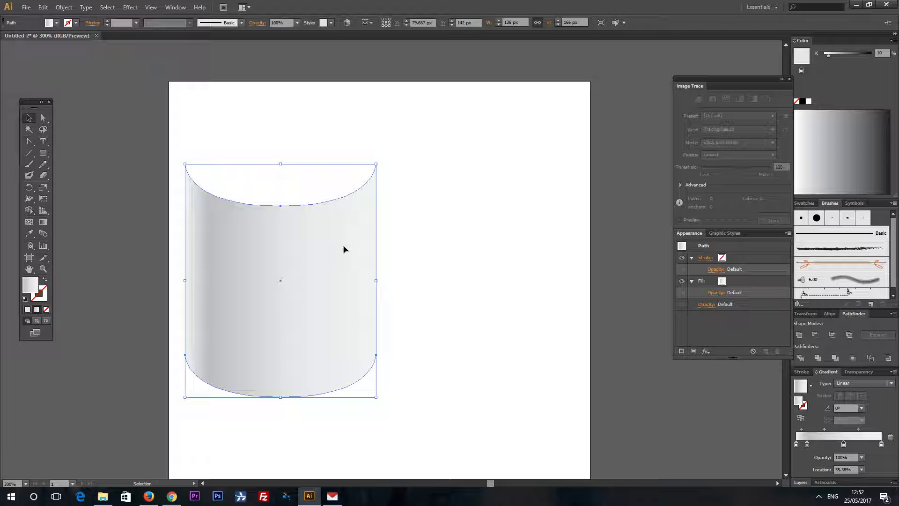
Step: Paste a copy of the cylinder in place and nudge it to the right
{"action": "left_click", "coordinate": [43, 7]}
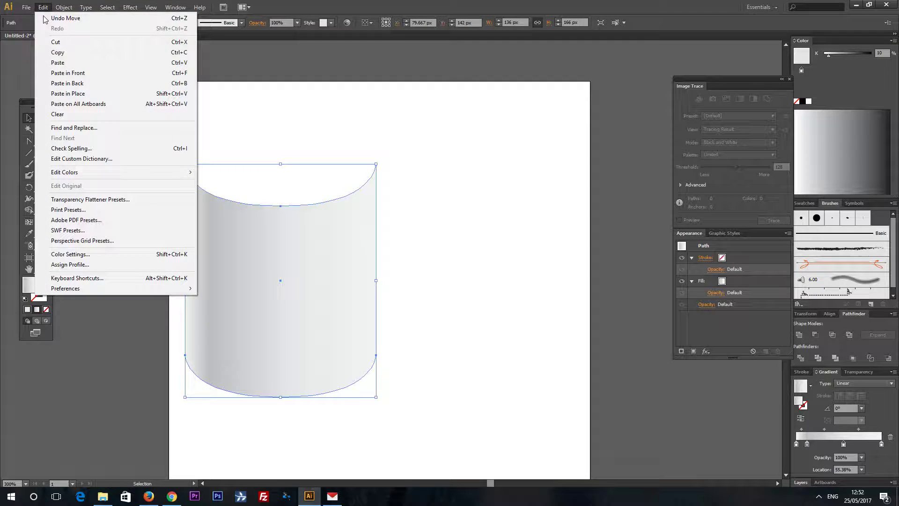
{"action": "left_click", "coordinate": [64, 7]}
{"action": "mouse_move", "coordinate": [43, 8]}
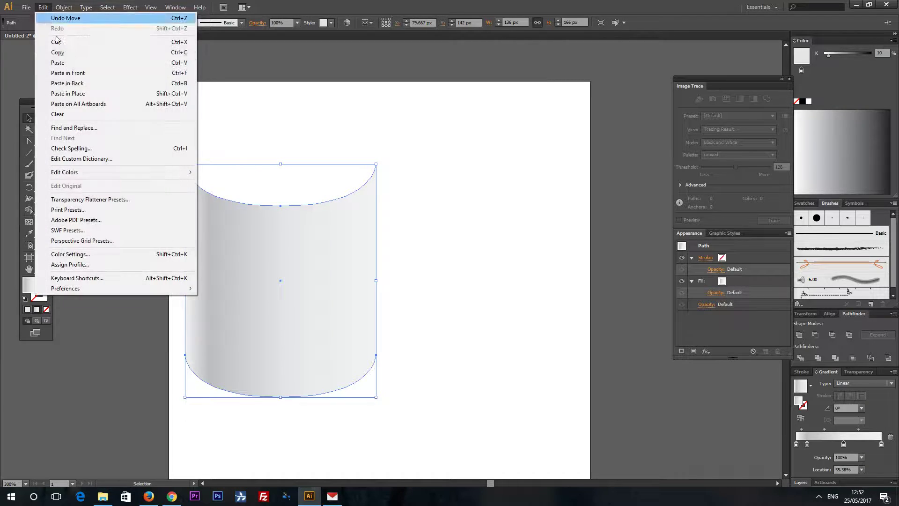
{"action": "left_click", "coordinate": [78, 95]}
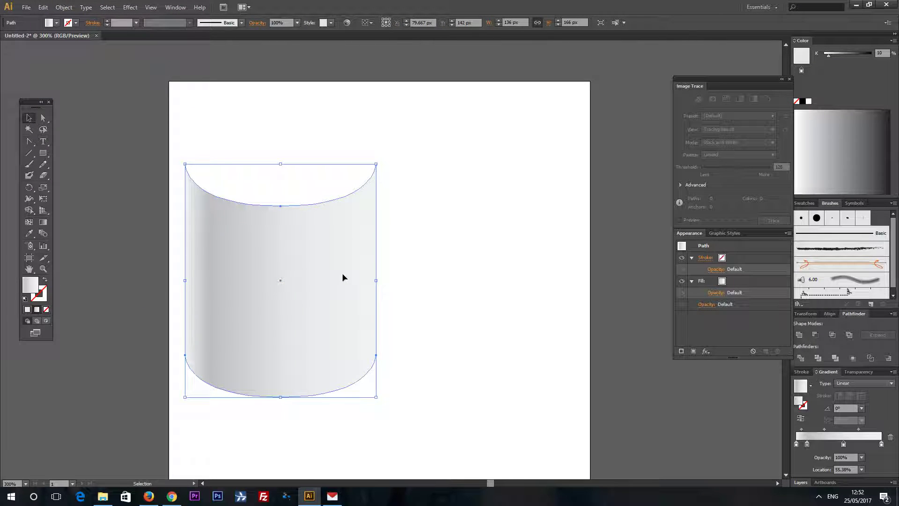
{"action": "key", "text": "shift+Right"}
{"action": "key", "text": "shift+Right"}
{"action": "key", "text": "shift+Right"}
{"action": "key", "text": "shift+Right"}
{"action": "key", "text": "shift+Right"}
{"action": "key", "text": "shift+Right"}
{"action": "key", "text": "shift+Right"}
{"action": "key", "text": "shift+Right"}
{"action": "key", "text": "shift+Right"}
{"action": "key", "text": "shift+Right"}
{"action": "key", "text": "shift+Right"}
{"action": "key", "text": "shift+Right"}
{"action": "key", "text": "shift+Right"}
{"action": "key", "text": "shift+Right"}
{"action": "key", "text": "shift+Right"}
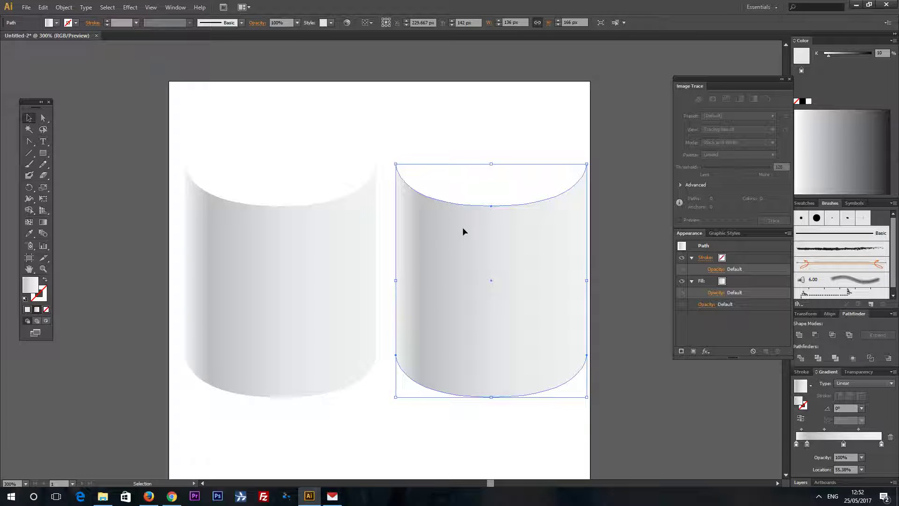
Step: Flatten the copy's curved edges and raise its top and bottom middle anchors two steps
{"action": "left_click", "coordinate": [43, 118]}
{"action": "left_click_drag", "start_coordinate": [386, 151], "coordinate": [605, 172]}
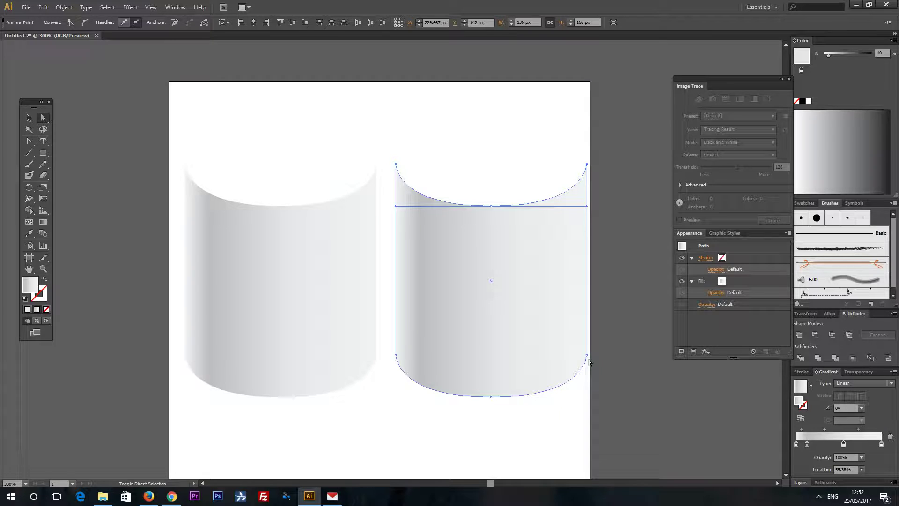
{"action": "left_click_drag", "start_coordinate": [588, 362], "coordinate": [387, 350]}
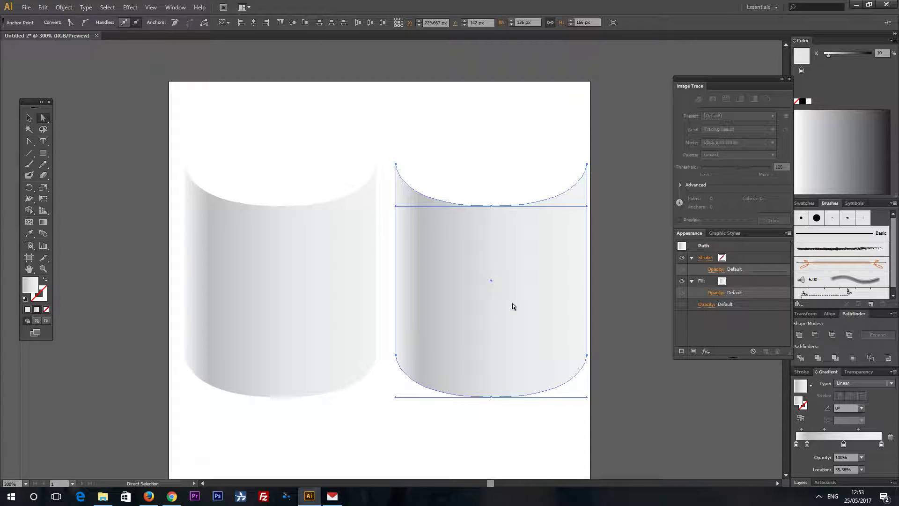
{"action": "key", "text": "ctrl"}
{"action": "key", "text": "ctrl+z"}
{"action": "key", "text": "ctrl+z"}
{"action": "key", "text": "ctrl+z"}
{"action": "key", "text": "ctrl+z"}
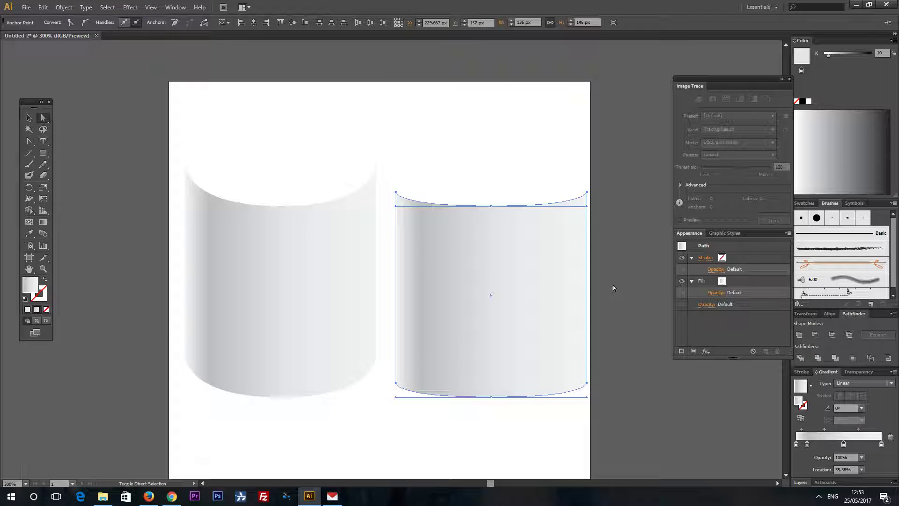
{"action": "left_click_drag", "start_coordinate": [468, 435], "coordinate": [510, 140]}
{"action": "key", "text": "shift+Up"}
{"action": "key", "text": "shift+Up"}
{"action": "key", "text": "shift+Up"}
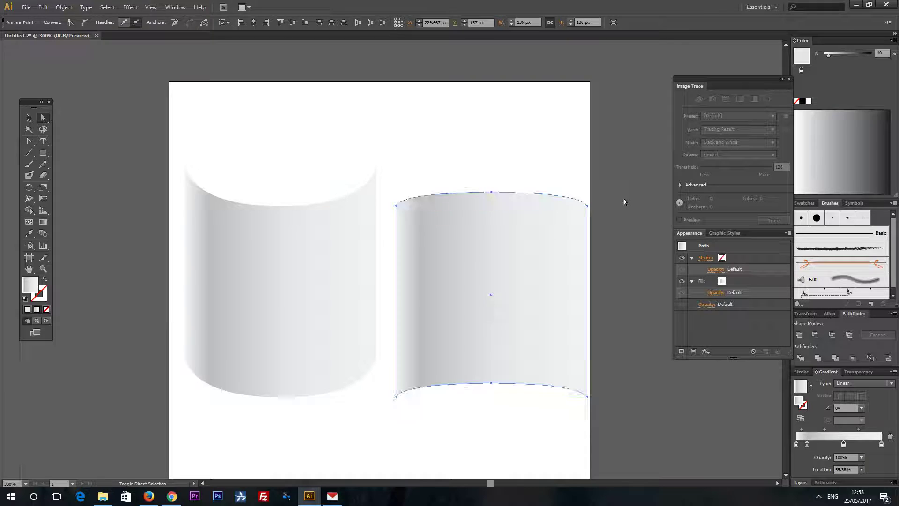
{"action": "key", "text": "shift+Up"}
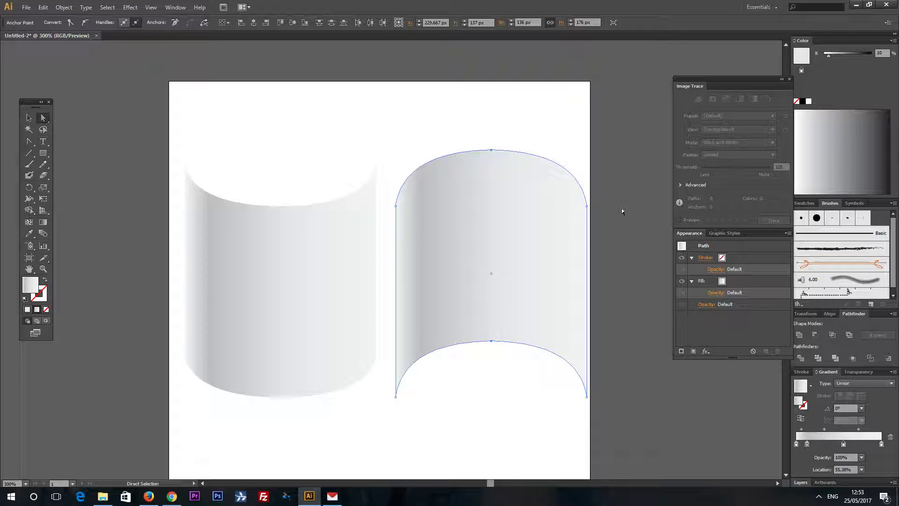
Step: On the arched copy, remove the extra gradient stop and place the middle stop at 50%
{"action": "left_click", "coordinate": [27, 119]}
{"action": "left_click", "coordinate": [345, 209]}
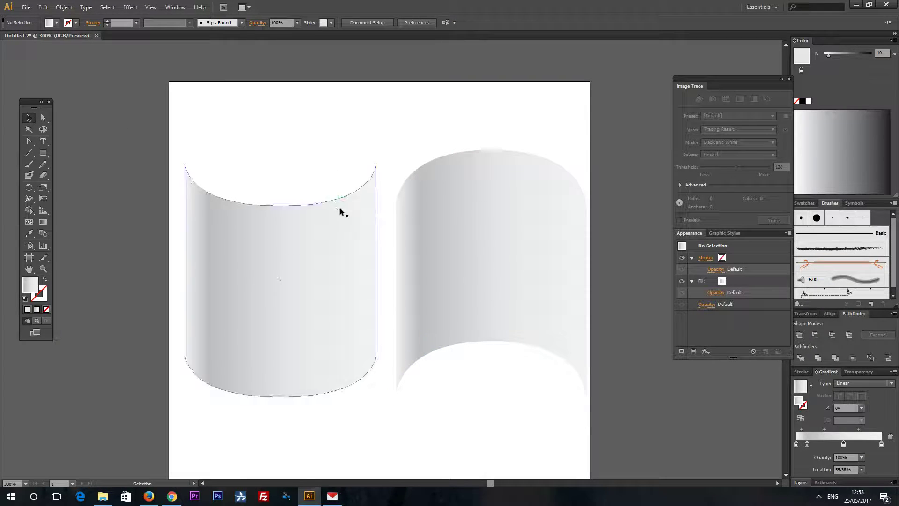
{"action": "left_click", "coordinate": [501, 296]}
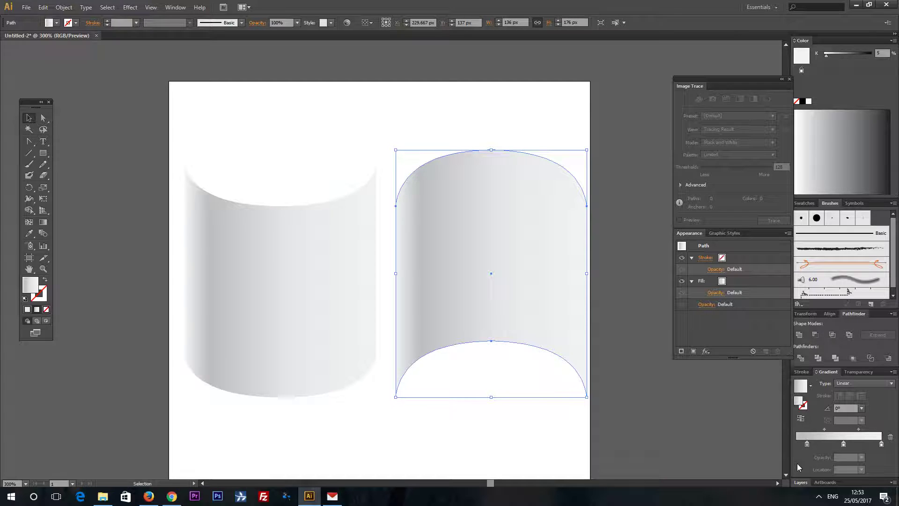
{"action": "left_click_drag", "start_coordinate": [806, 444], "coordinate": [807, 463]}
{"action": "left_click", "coordinate": [843, 444]}
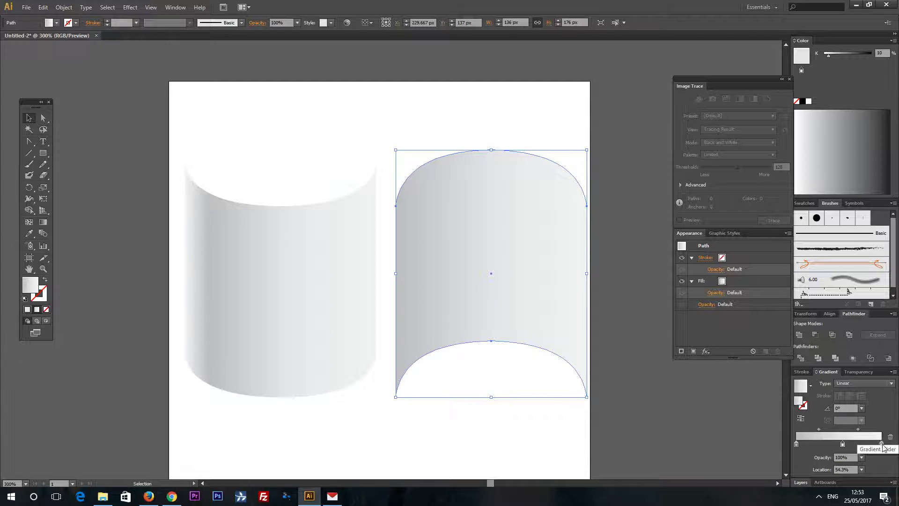
{"action": "left_click", "coordinate": [850, 469]}
{"action": "type", "text": "50"}
{"action": "key", "text": "Return"}
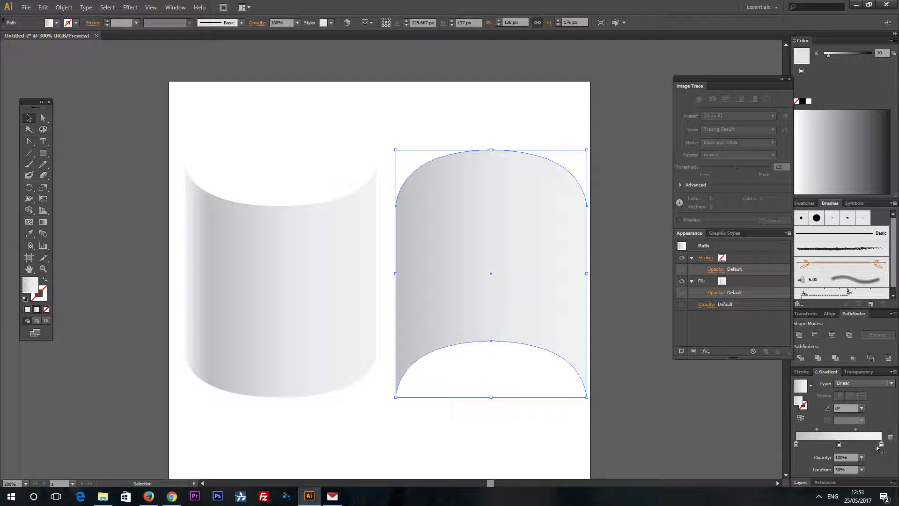
Step: Set the right stop to 41% grey, the left stop to 40% grey, and spread the midpoints
{"action": "left_click", "coordinate": [881, 444]}
{"action": "type", "text": "50"}
{"action": "key", "text": "Return"}
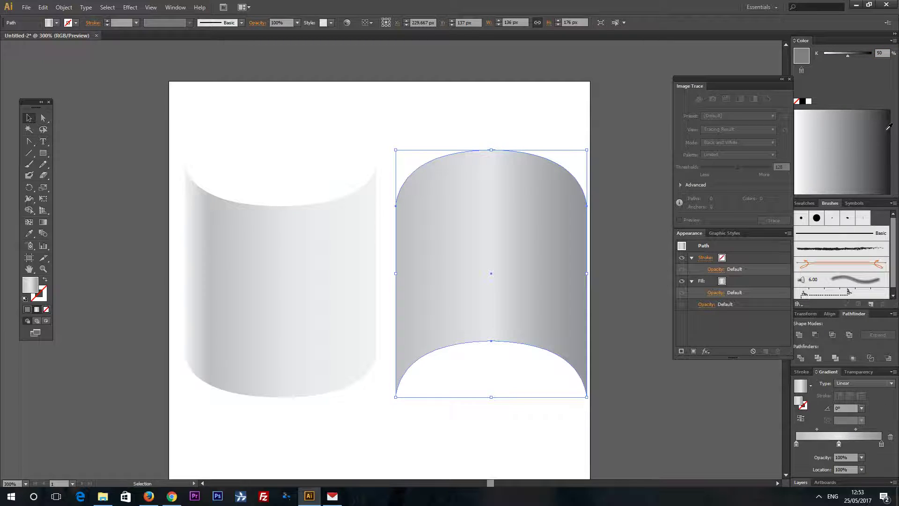
{"action": "type", "text": "41"}
{"action": "key", "text": "Return"}
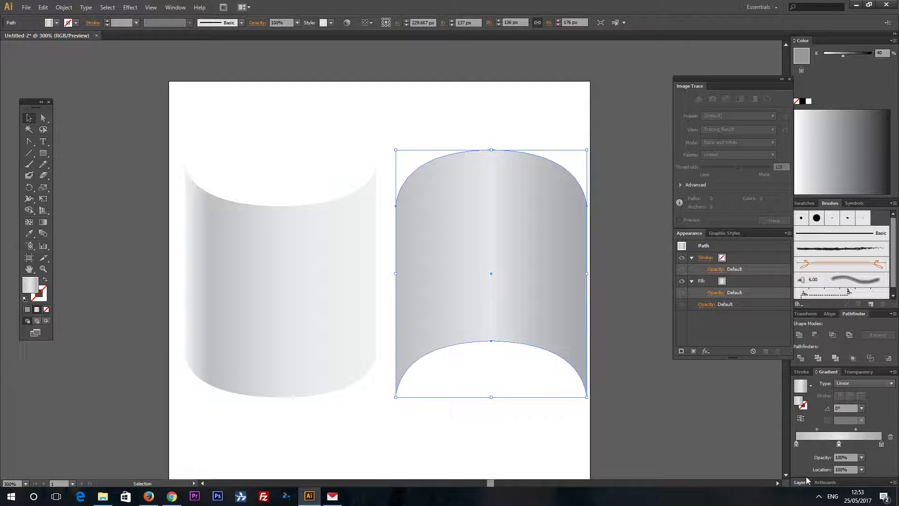
{"action": "left_click", "coordinate": [797, 444]}
{"action": "double_click", "coordinate": [880, 53]}
{"action": "type", "text": "40"}
{"action": "key", "text": "Return"}
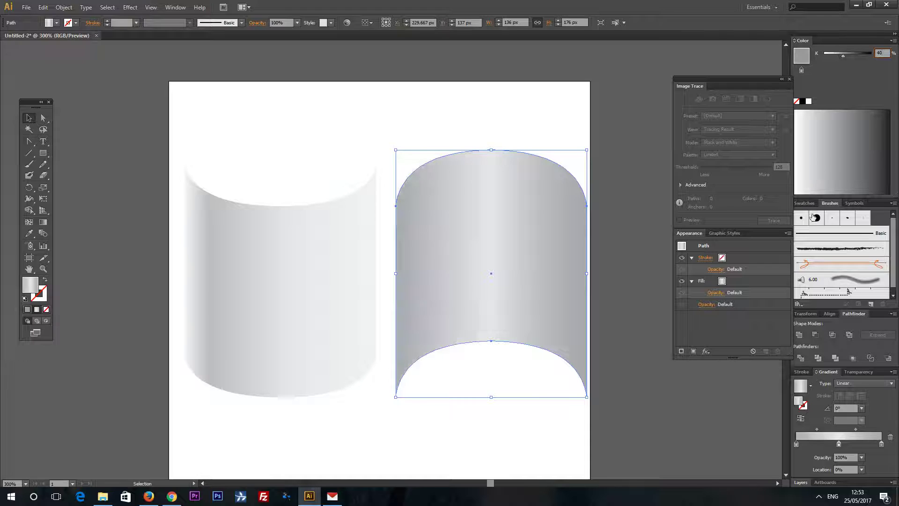
{"action": "left_click_drag", "start_coordinate": [817, 428], "coordinate": [862, 429]}
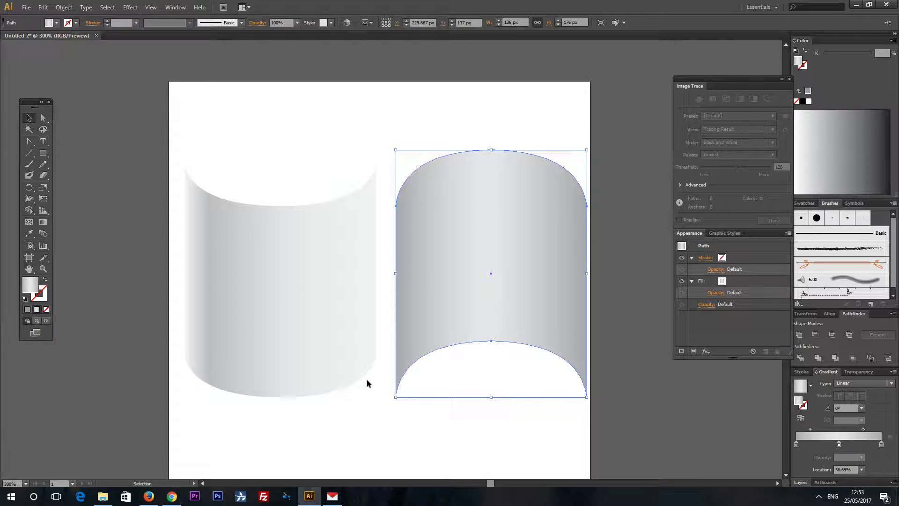
Step: Move the cylinder and arched copy together and align the arch onto the cylinder's top
{"action": "left_click", "coordinate": [354, 366]}
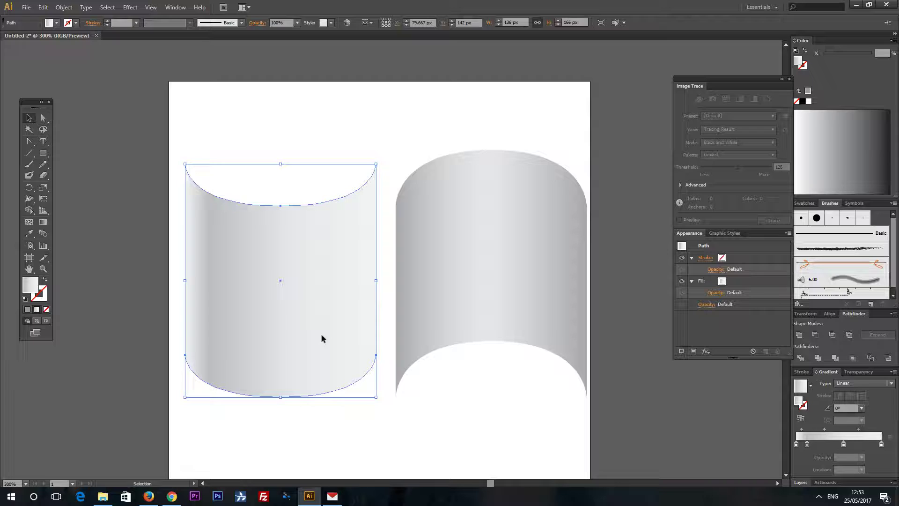
{"action": "left_click", "coordinate": [451, 411]}
{"action": "left_click_drag", "start_coordinate": [303, 304], "coordinate": [355, 314]}
{"action": "left_click", "coordinate": [543, 301]}
{"action": "left_click_drag", "start_coordinate": [543, 301], "coordinate": [488, 279]}
{"action": "key", "text": "Left"}
{"action": "key", "text": "Left"}
{"action": "key", "text": "Left"}
{"action": "key", "text": "Left"}
{"action": "key", "text": "Left"}
{"action": "key", "text": "Left"}
{"action": "key", "text": "Left"}
{"action": "key", "text": "Left"}
{"action": "key", "text": "Left"}
{"action": "key", "text": "Left"}
{"action": "key", "text": "Left"}
{"action": "key", "text": "Left"}
{"action": "key", "text": "Left"}
{"action": "key", "text": "Left"}
{"action": "key", "text": "Left"}
{"action": "key", "text": "Left"}
{"action": "key", "text": "Left"}
{"action": "key", "text": "Left"}
{"action": "key", "text": "Left"}
{"action": "key", "text": "Left"}
{"action": "key", "text": "Up"}
{"action": "key", "text": "Up"}
{"action": "key", "text": "Up"}
{"action": "key", "text": "Up"}
{"action": "key", "text": "Up"}
{"action": "key", "text": "Up"}
{"action": "key", "text": "Up"}
{"action": "key", "text": "Up"}
{"action": "key", "text": "Up"}
{"action": "key", "text": "Up"}
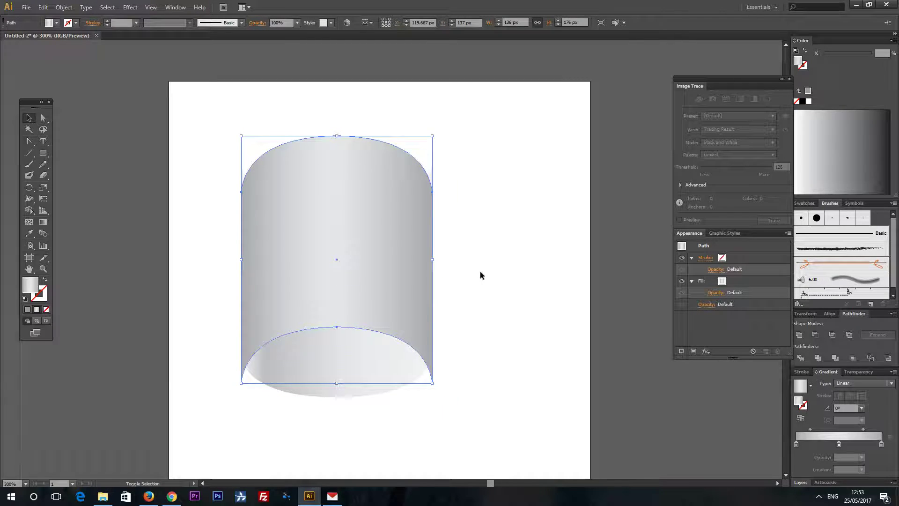
Step: Send the arch backward behind the cylinder so it forms the roll's inner surface
{"action": "left_click", "coordinate": [63, 8]}
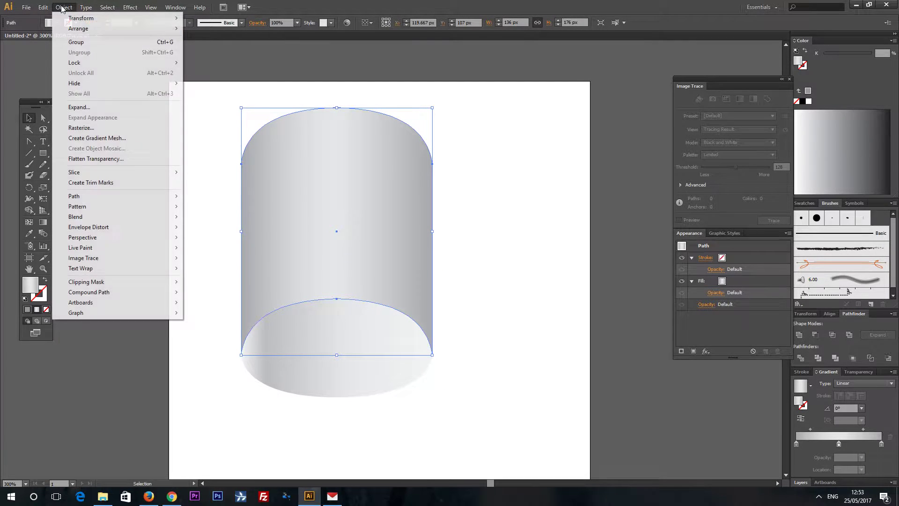
{"action": "mouse_move", "coordinate": [99, 31]}
{"action": "left_click", "coordinate": [221, 50]}
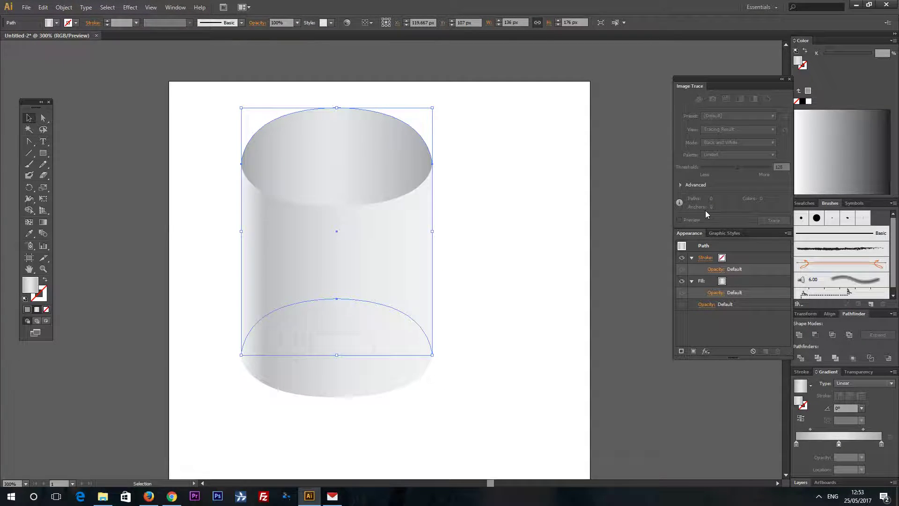
{"action": "left_click", "coordinate": [555, 221]}
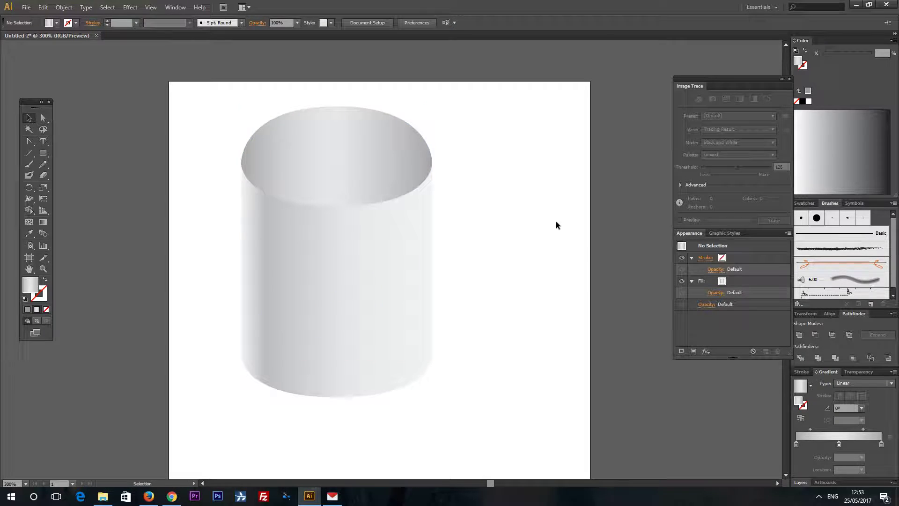
{"action": "key", "text": "ctrl+minus"}
{"action": "key", "text": "ctrl+equal"}
Step: Scale the inner arch down to a narrower size and check the pieces
{"action": "left_click", "coordinate": [370, 169]}
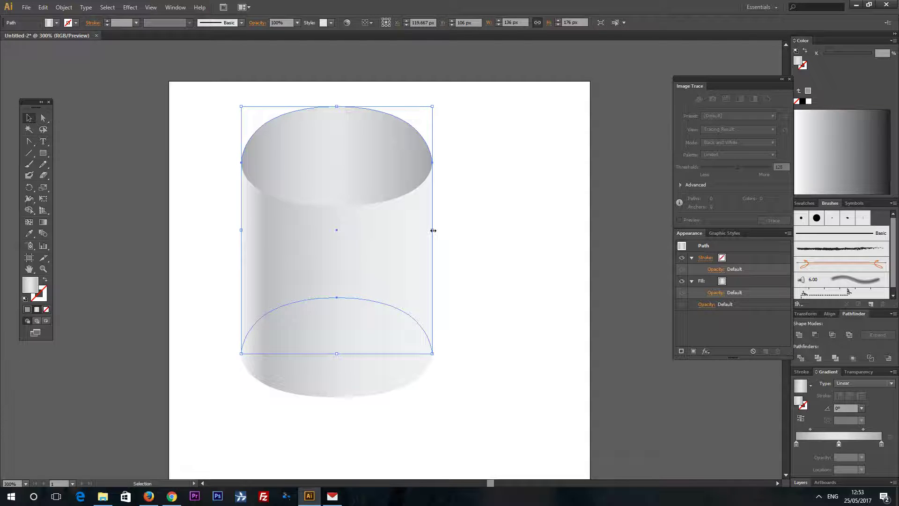
{"action": "left_click_drag", "start_coordinate": [433, 230], "coordinate": [396, 231]}
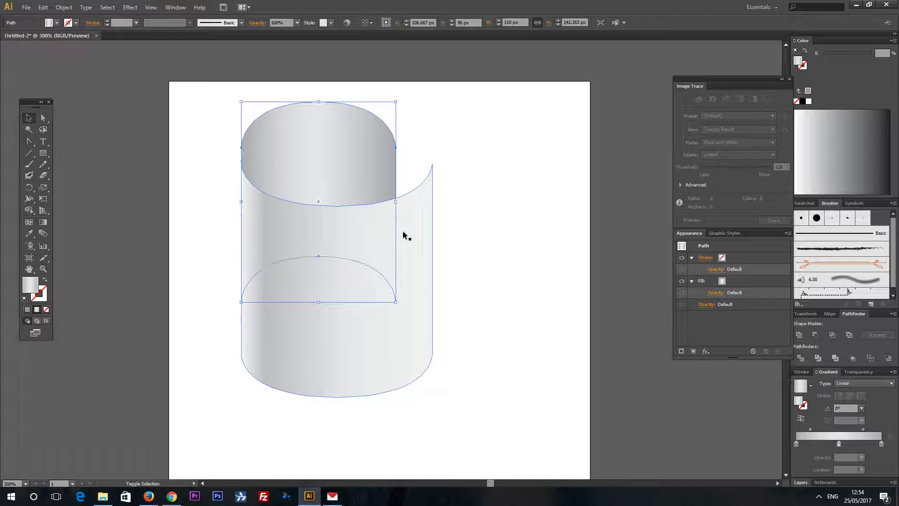
{"action": "left_click", "coordinate": [440, 229]}
{"action": "left_click", "coordinate": [312, 217]}
{"action": "left_click", "coordinate": [421, 216]}
{"action": "left_click", "coordinate": [351, 195]}
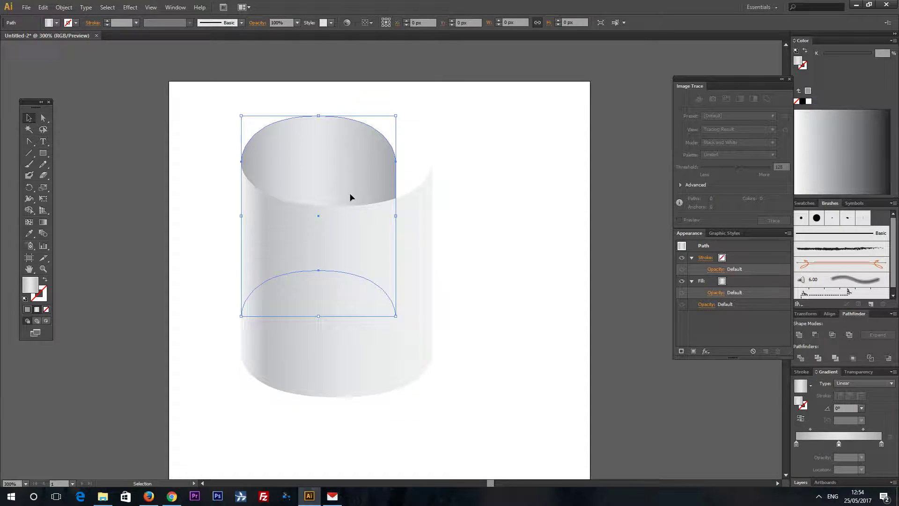
{"action": "left_click", "coordinate": [421, 220]}
{"action": "left_click", "coordinate": [546, 230]}
{"action": "key", "text": "ctrl+minus"}
{"action": "key", "text": "ctrl+minus"}
{"action": "key", "text": "ctrl+minus"}
{"action": "key", "text": "ctrl+plus"}
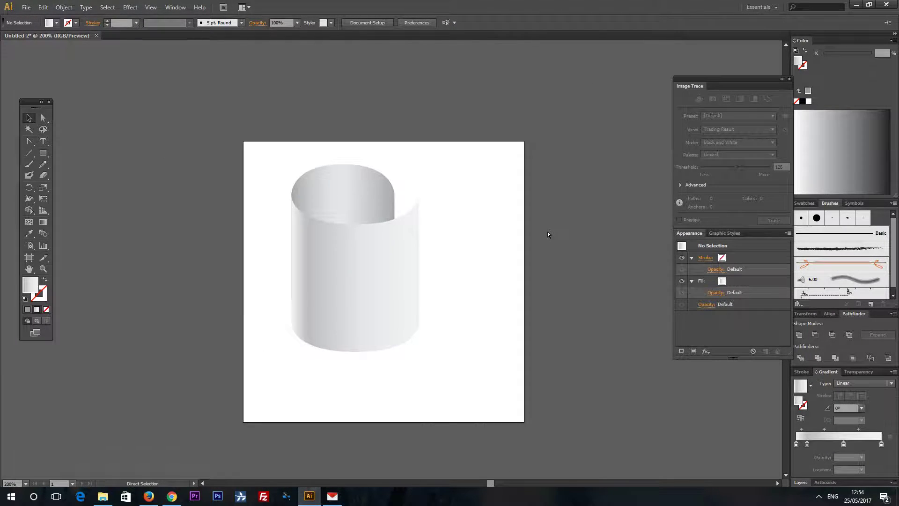
{"action": "key", "text": "ctrl+plus"}
{"action": "scroll", "coordinate": [486, 213], "scroll_direction": "up", "scroll_amount": 1}
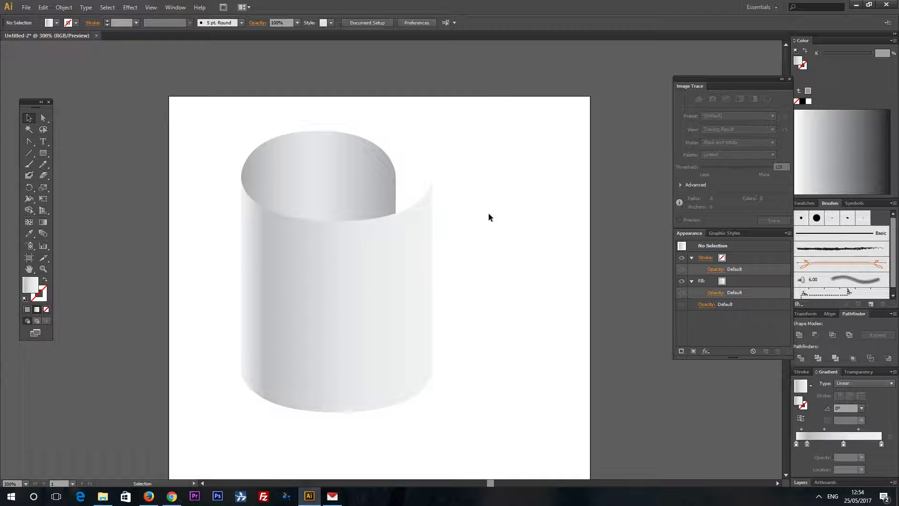
Step: Shrink the inner roll path slightly further, to about 104 px wide
{"action": "left_click", "coordinate": [390, 183]}
{"action": "mouse_move", "coordinate": [395, 330]}
{"action": "left_mouse_down"}
{"action": "mouse_move", "coordinate": [407, 337]}
{"action": "mouse_move", "coordinate": [388, 323]}
{"action": "left_mouse_up"}
{"action": "left_click", "coordinate": [487, 302]}
{"action": "left_click", "coordinate": [365, 275]}
{"action": "left_click", "coordinate": [530, 262]}
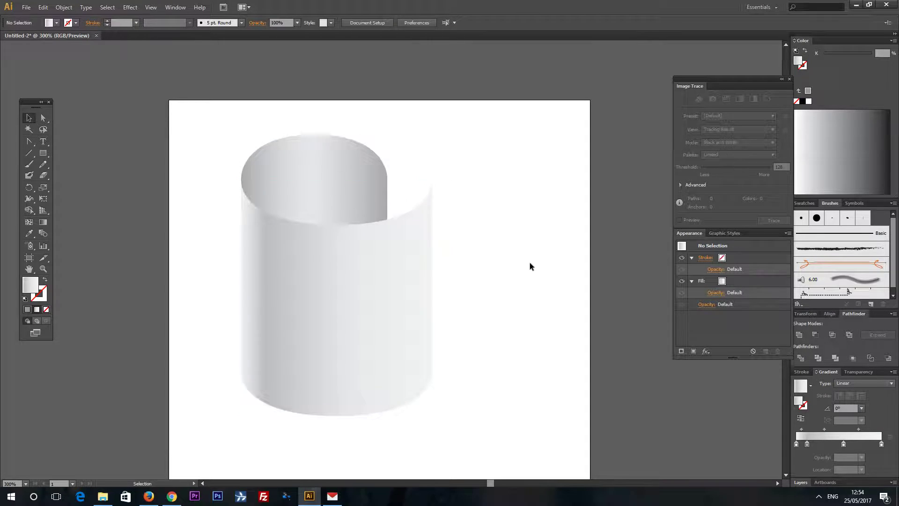
{"action": "scroll", "coordinate": [530, 264], "scroll_direction": "up", "scroll_amount": 1}
{"action": "scroll", "coordinate": [518, 266], "scroll_direction": "up", "scroll_amount": 1}
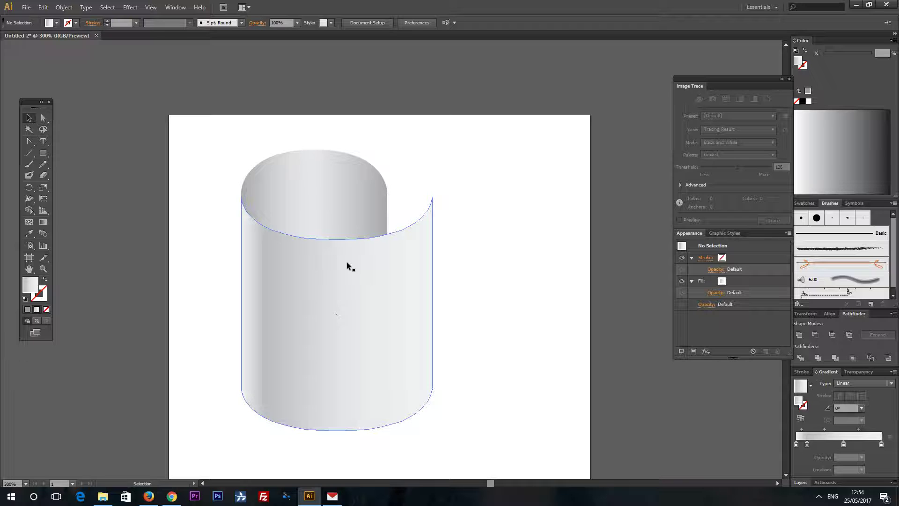
Step: Copy the front cylinder body and paste it in place twice
{"action": "left_click", "coordinate": [407, 249]}
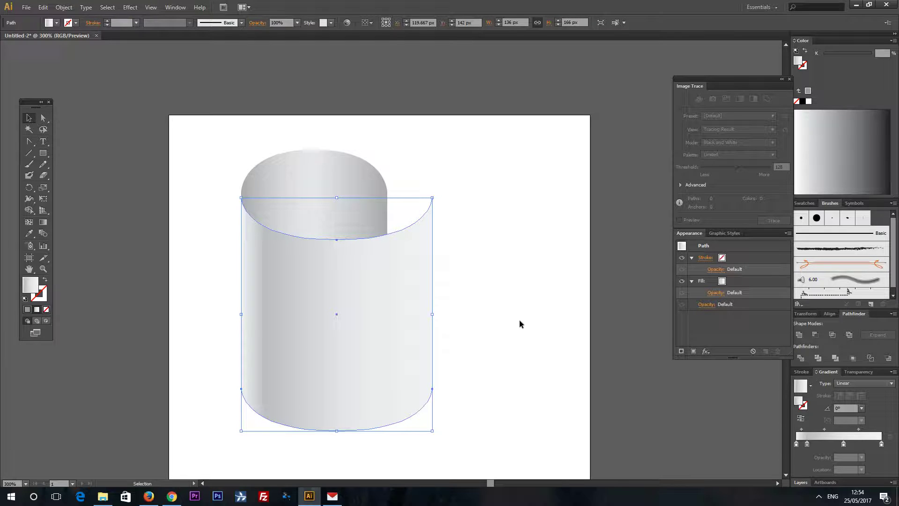
{"action": "left_click", "coordinate": [51, 8]}
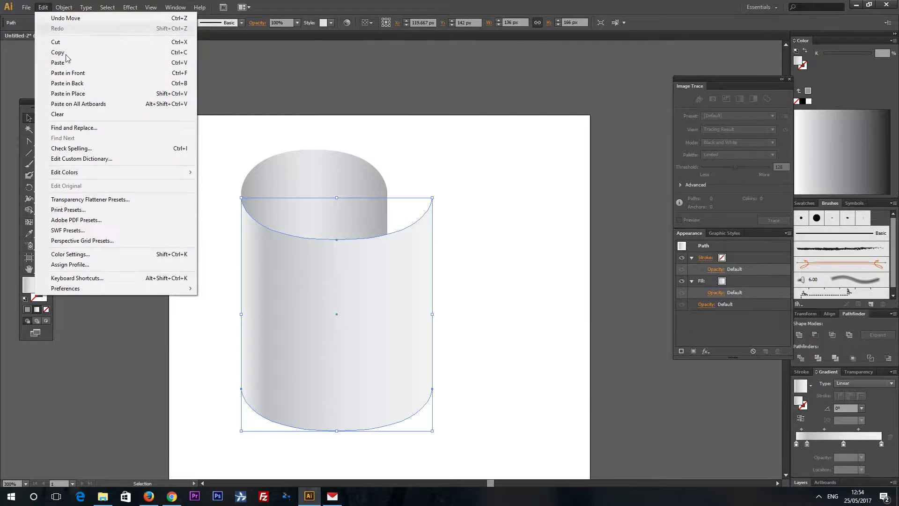
{"action": "left_click", "coordinate": [71, 52]}
{"action": "left_click", "coordinate": [43, 7]}
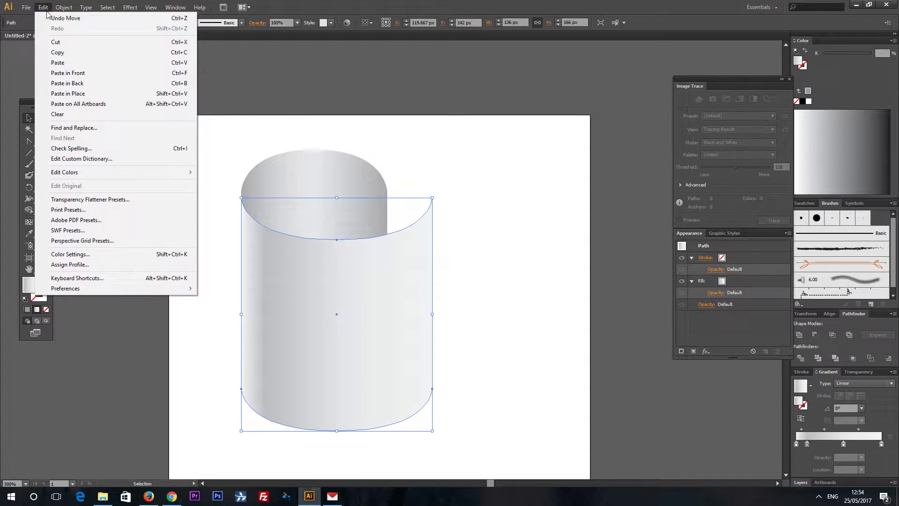
{"action": "left_click", "coordinate": [77, 93]}
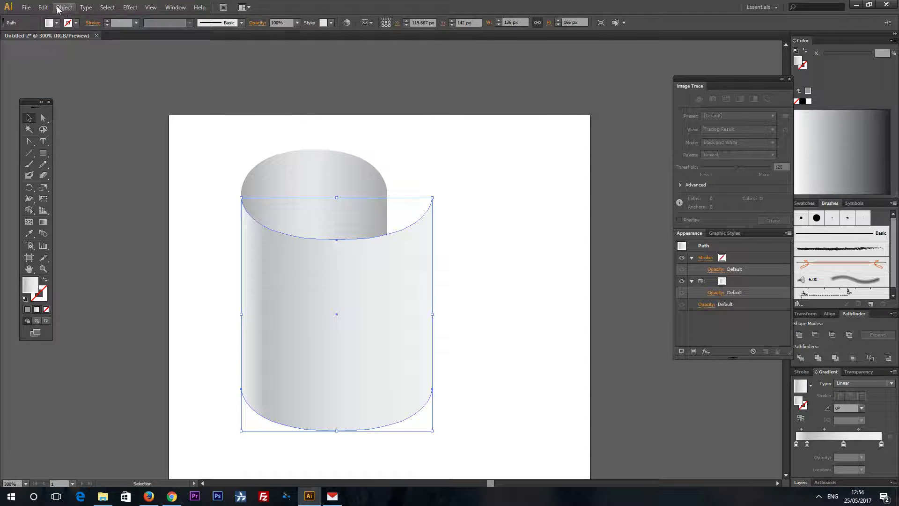
{"action": "left_click", "coordinate": [43, 7]}
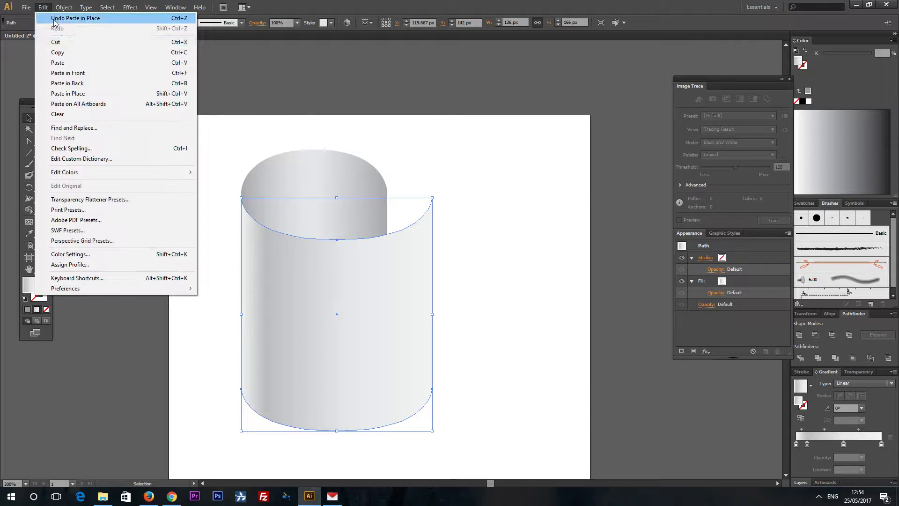
{"action": "left_click", "coordinate": [79, 93]}
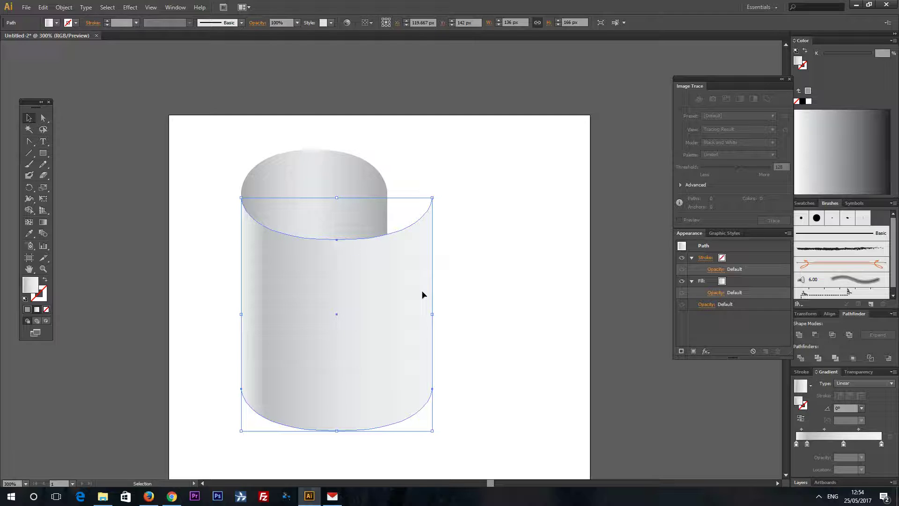
Step: Make the top body copy black and nudge it down; fill the copy behind white
{"action": "left_click", "coordinate": [506, 283]}
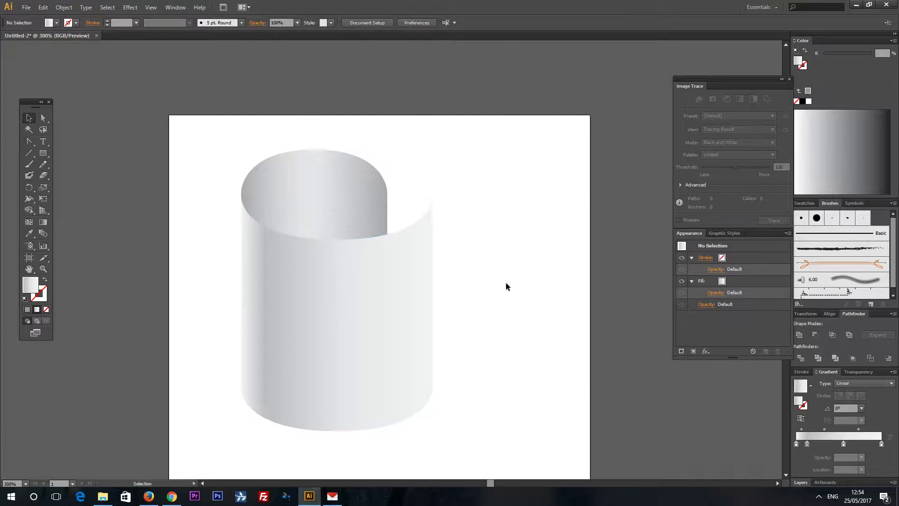
{"action": "left_click", "coordinate": [418, 268]}
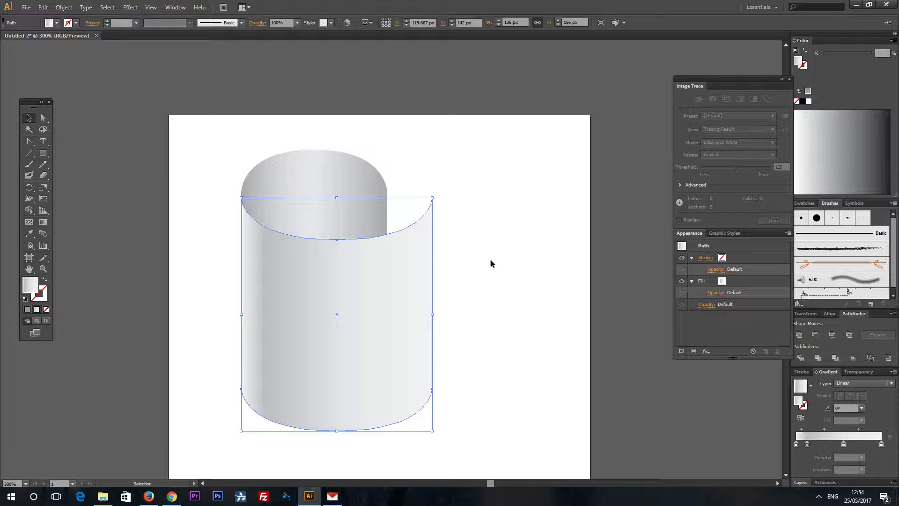
{"action": "left_click", "coordinate": [809, 102]}
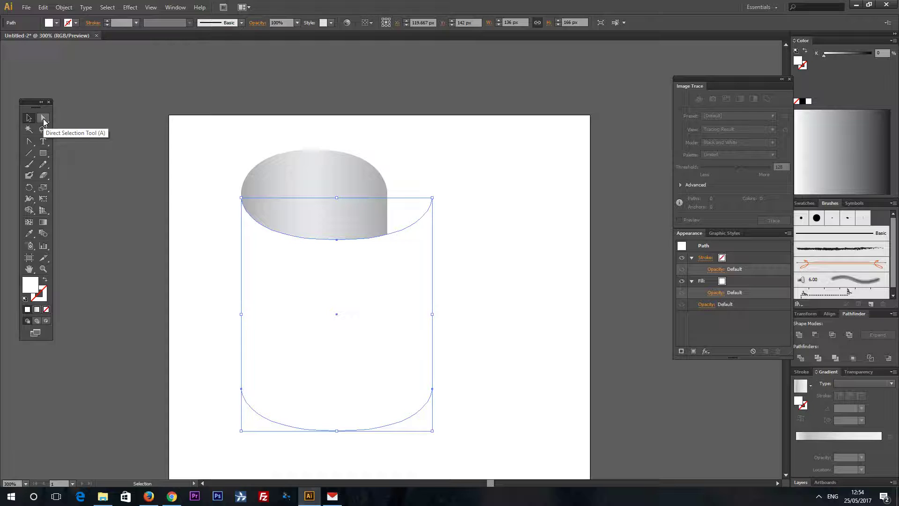
{"action": "left_click", "coordinate": [802, 101]}
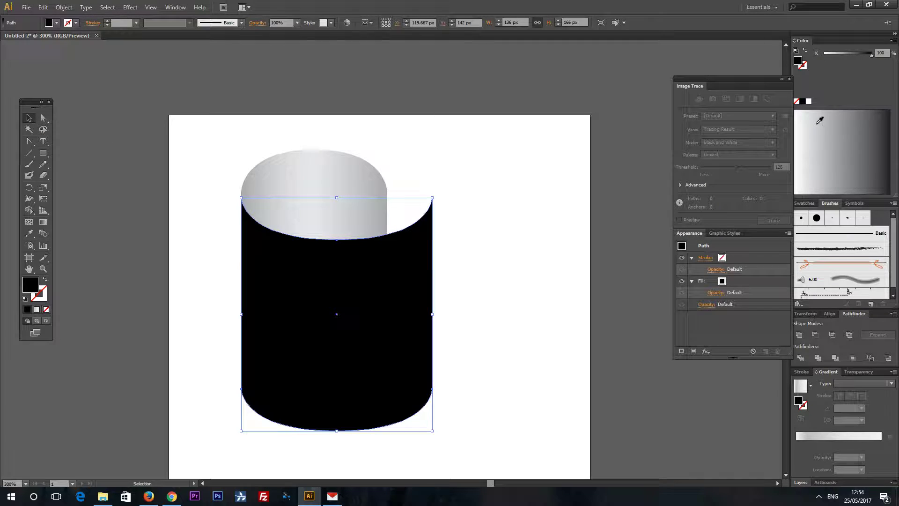
{"action": "left_click", "coordinate": [548, 246]}
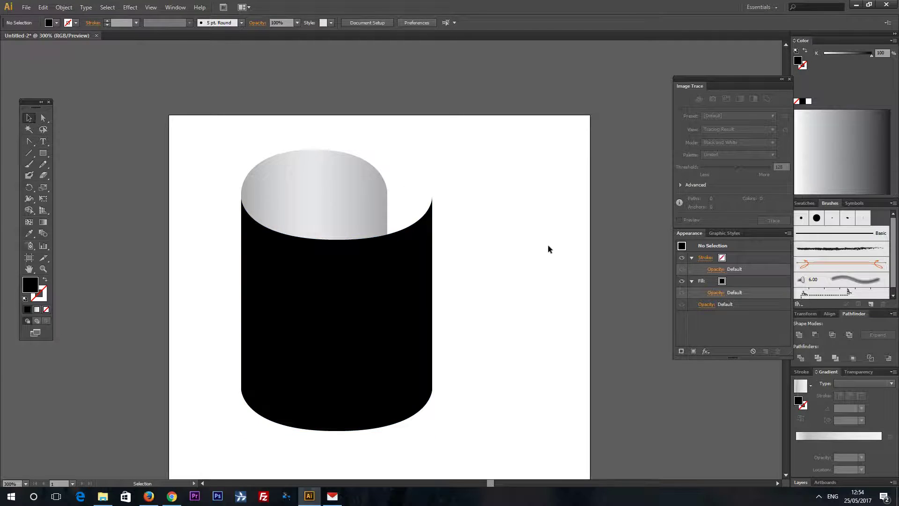
{"action": "left_click", "coordinate": [417, 267]}
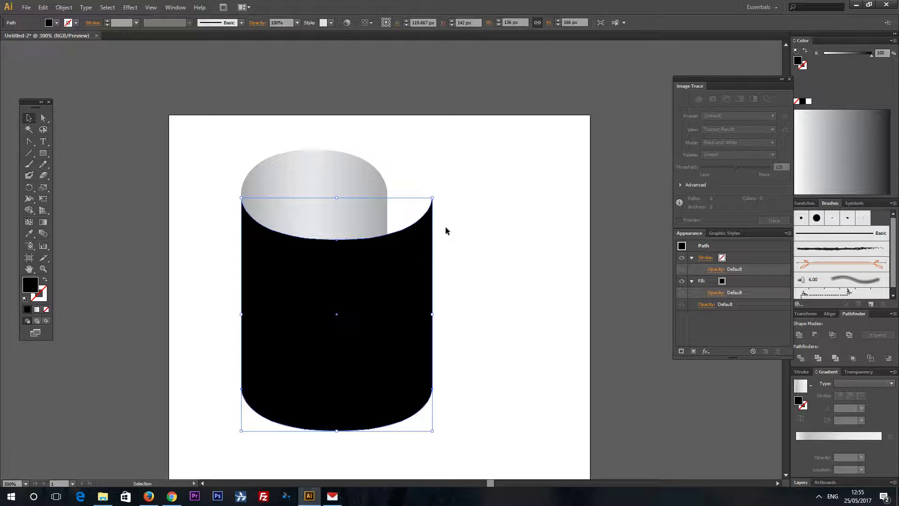
{"action": "key", "text": "shift+Down"}
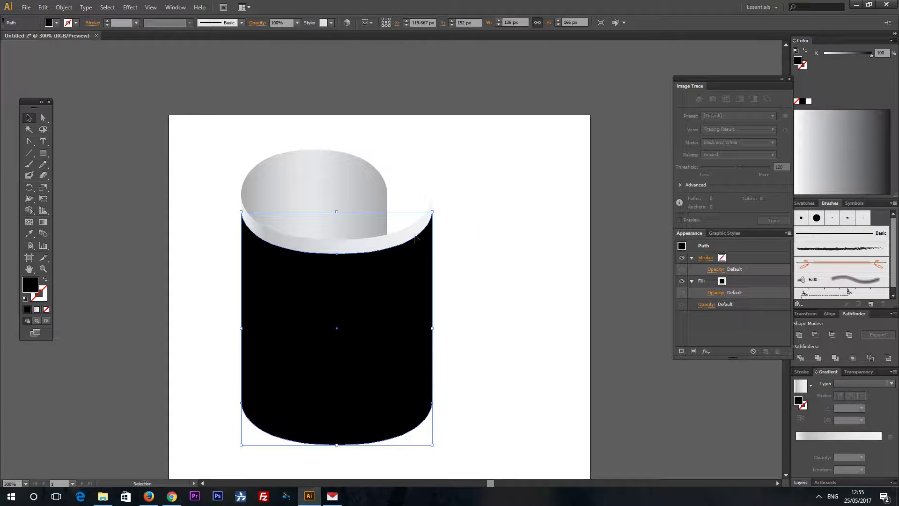
{"action": "left_click", "coordinate": [353, 244]}
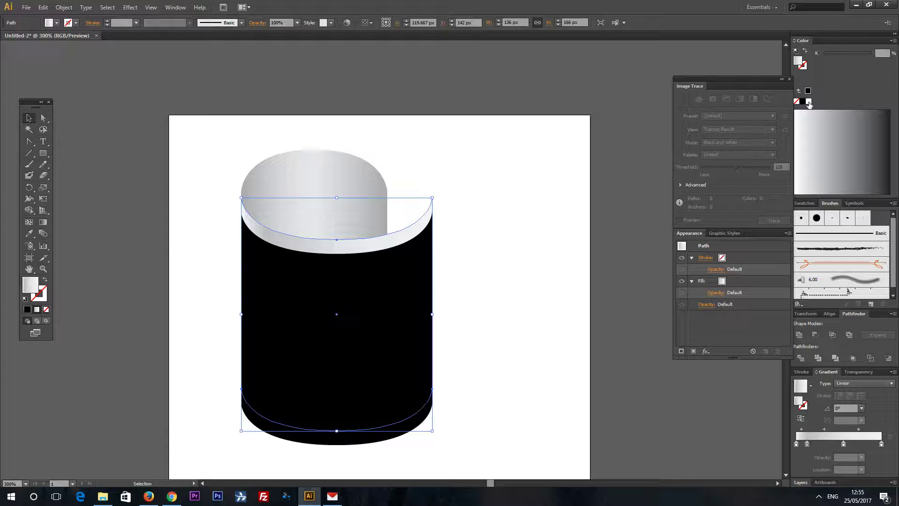
{"action": "left_click", "coordinate": [808, 102]}
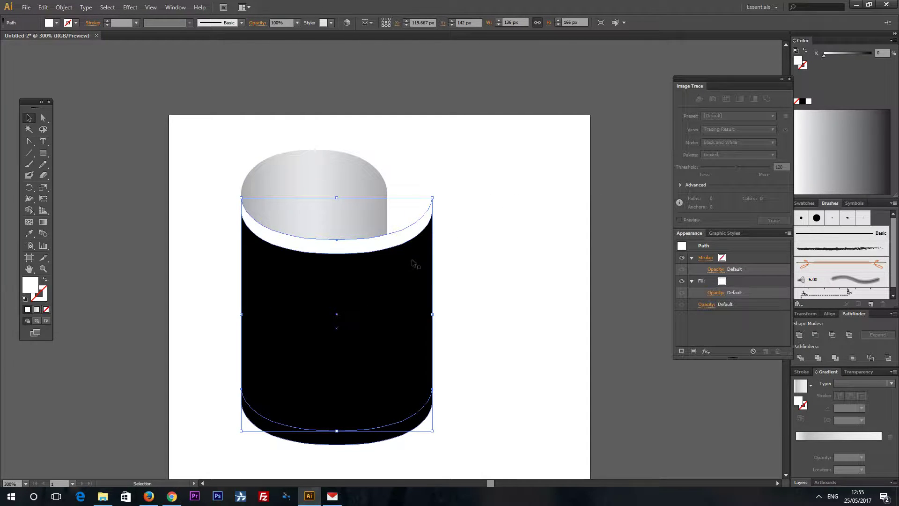
Step: Adjust the white copy's top-middle anchor to flatten its top curve
{"action": "key", "text": "a"}
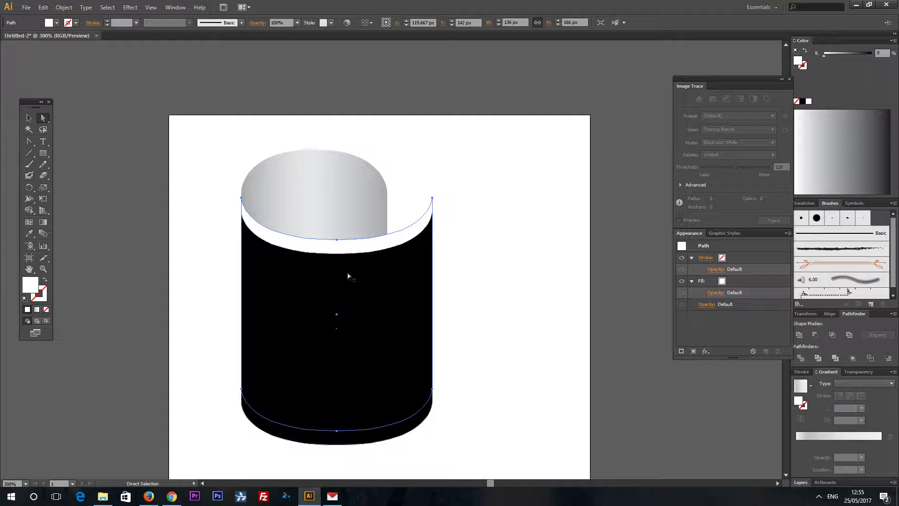
{"action": "left_click", "coordinate": [337, 240]}
{"action": "key", "text": "shift+Up"}
{"action": "key", "text": "Down"}
{"action": "key", "text": "Down"}
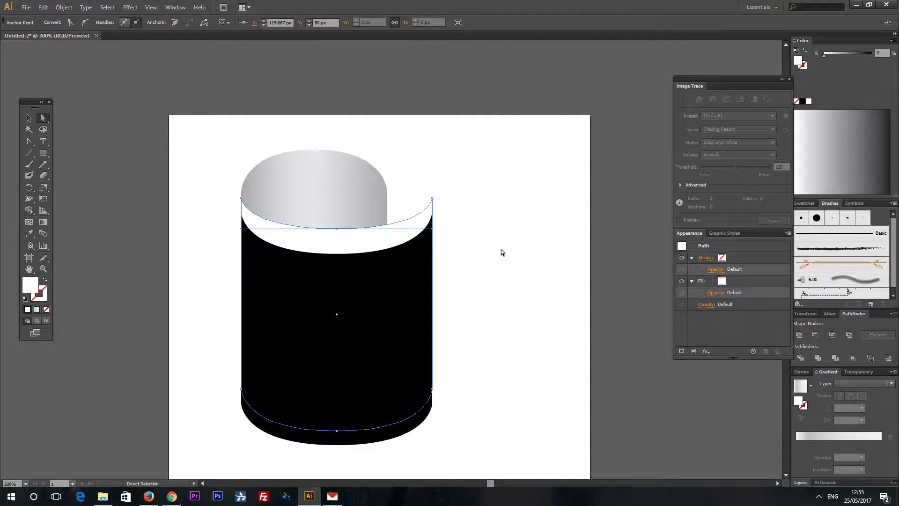
Step: Move the black body back up to Y 142 px
{"action": "left_click", "coordinate": [27, 120]}
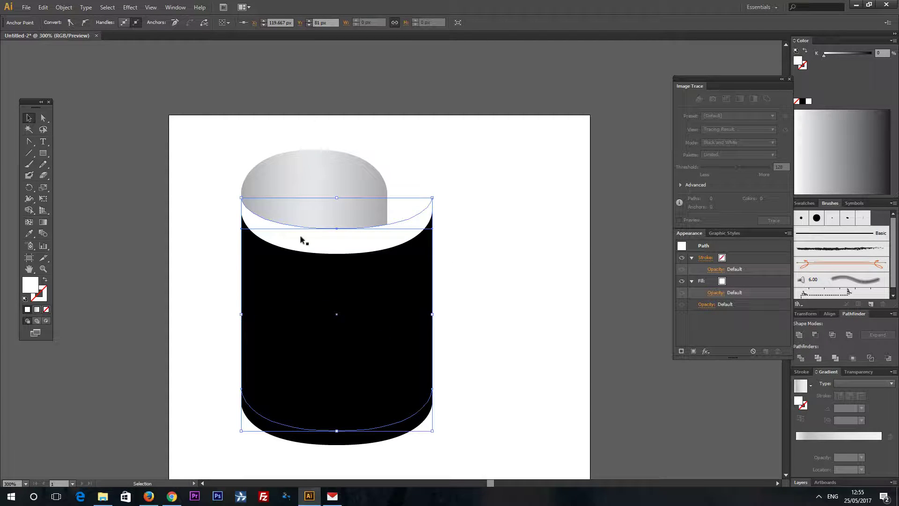
{"action": "left_click", "coordinate": [326, 266]}
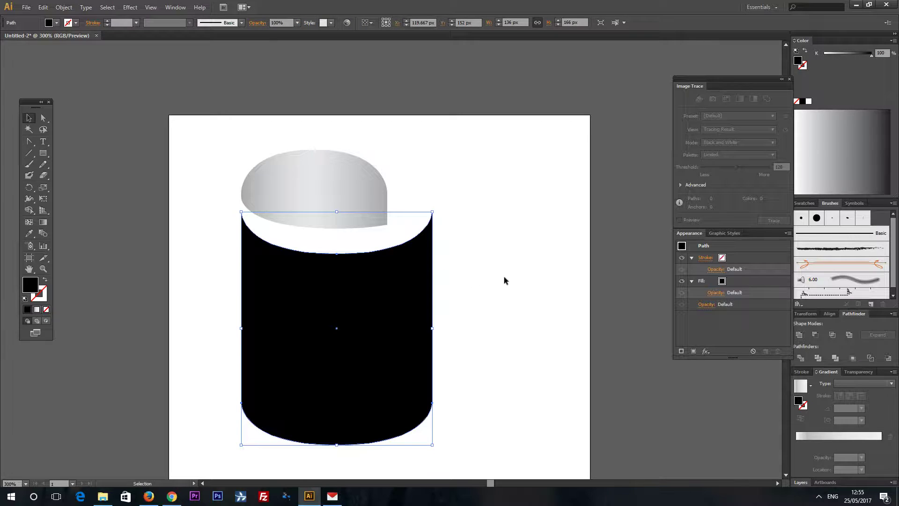
{"action": "key", "text": "shift+Up"}
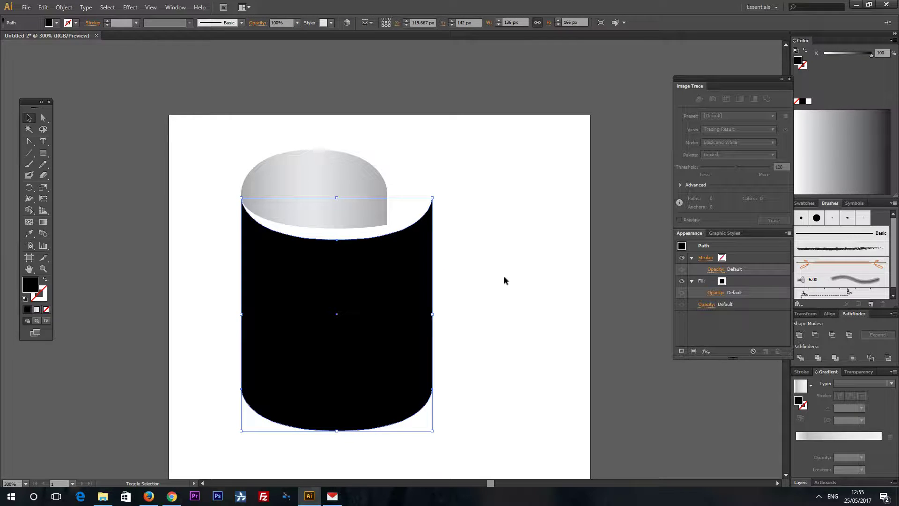
Step: Blend the black body with the grey inner roll using 20 specified steps
{"action": "left_click", "coordinate": [332, 243], "text": "shift"}
{"action": "left_click", "coordinate": [349, 238], "text": "shift"}
{"action": "left_click", "coordinate": [269, 173], "text": "shift"}
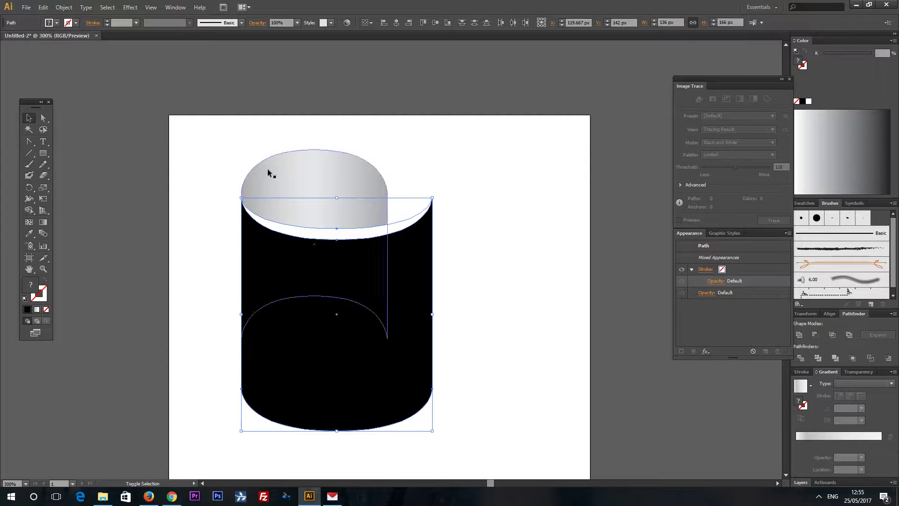
{"action": "left_click", "coordinate": [63, 7]}
{"action": "mouse_move", "coordinate": [107, 217]}
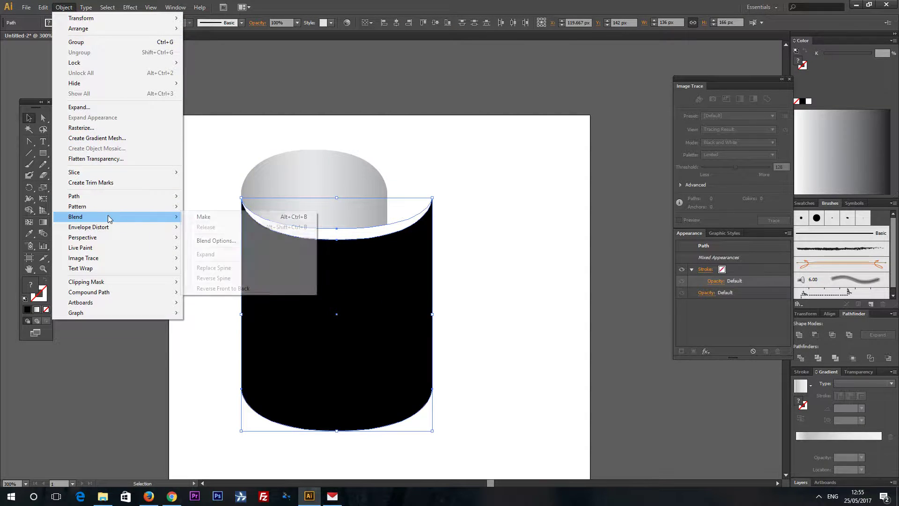
{"action": "left_click", "coordinate": [216, 241]}
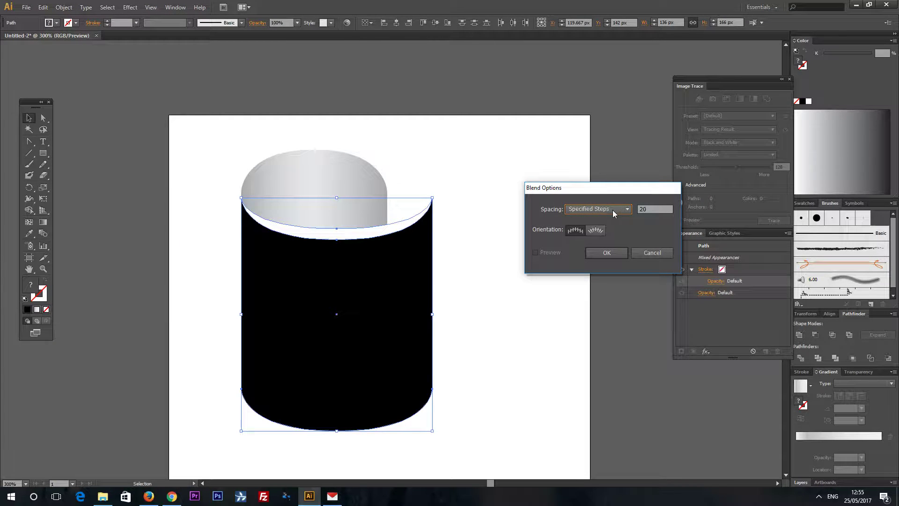
{"action": "left_click", "coordinate": [619, 253]}
{"action": "left_click", "coordinate": [64, 7]}
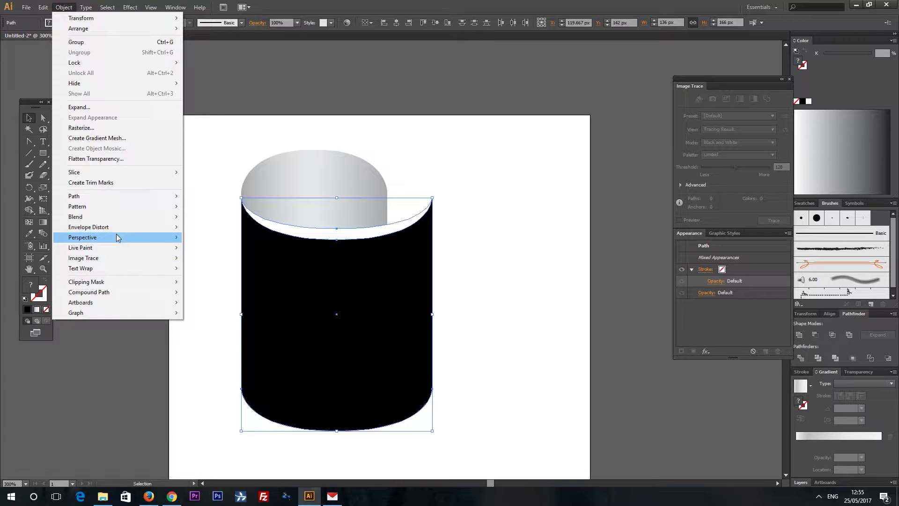
{"action": "mouse_move", "coordinate": [108, 215]}
{"action": "left_click", "coordinate": [237, 217]}
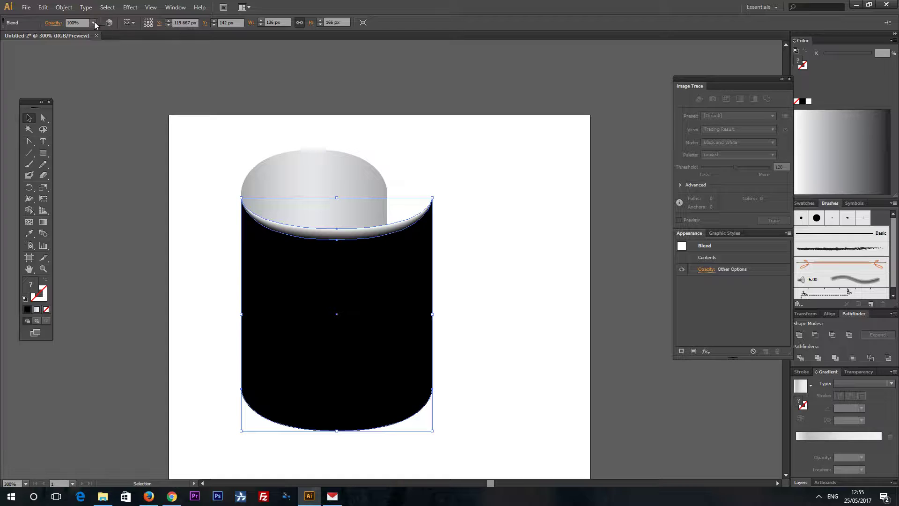
Step: Send the black blend one step backward behind the grey cylinder body
{"action": "left_click", "coordinate": [64, 7]}
{"action": "mouse_move", "coordinate": [82, 29]}
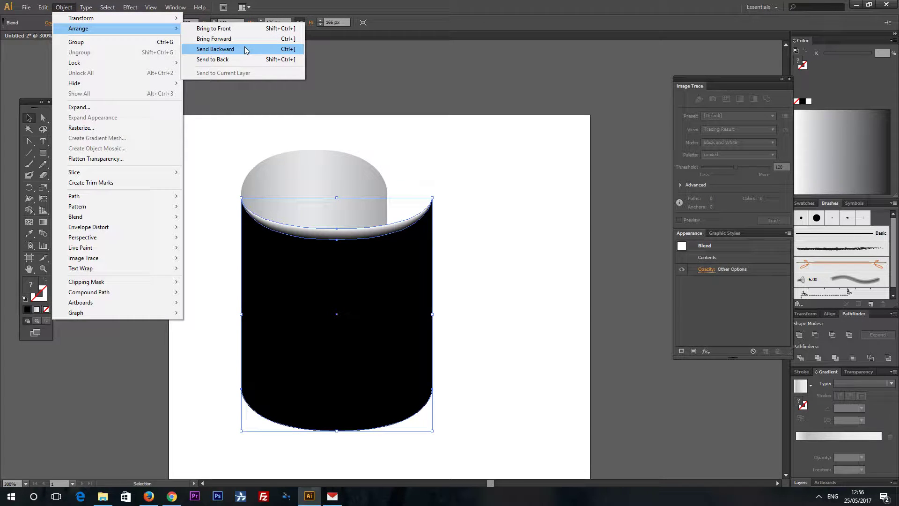
{"action": "left_click", "coordinate": [246, 51]}
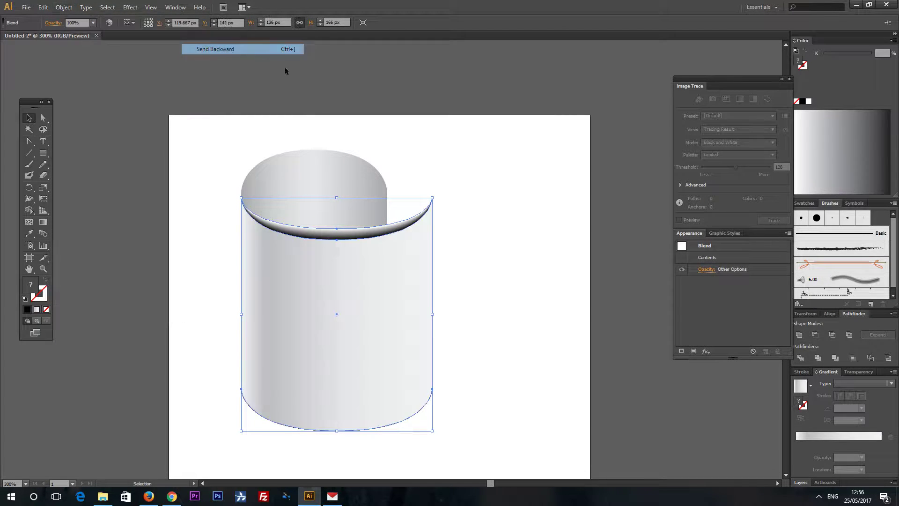
Step: Give the crescent shadow blend Multiply mode and 30% opacity in the Transparency panel
{"action": "left_click", "coordinate": [861, 371]}
{"action": "left_click", "coordinate": [821, 436]}
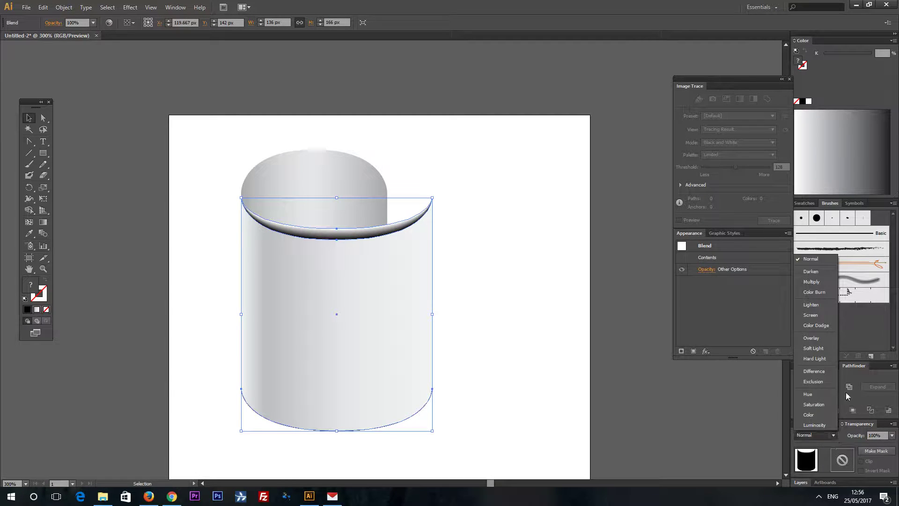
{"action": "left_click", "coordinate": [822, 283]}
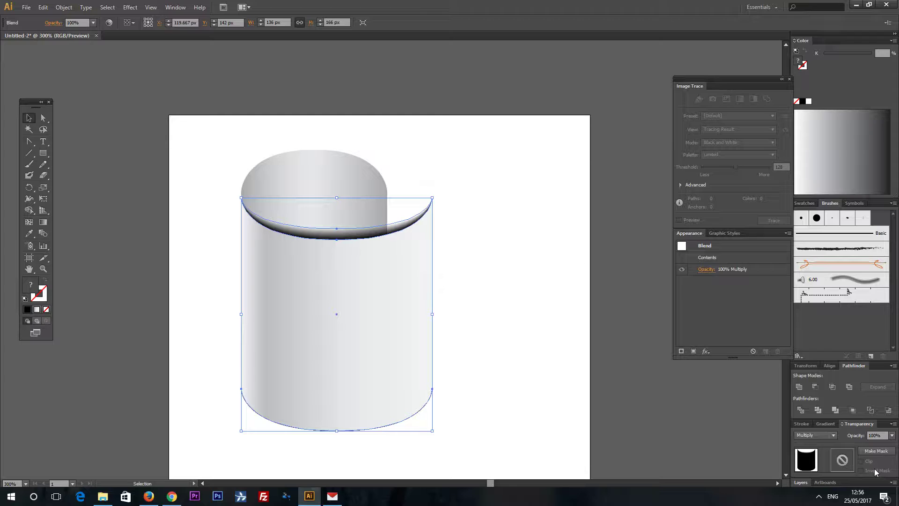
{"action": "left_click", "coordinate": [883, 436]}
{"action": "type", "text": "30"}
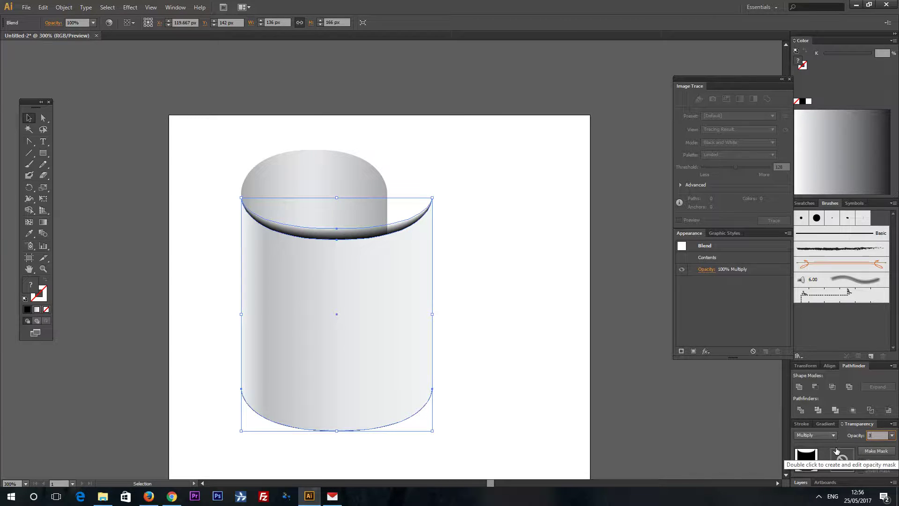
{"action": "key", "text": "Return"}
{"action": "left_click", "coordinate": [43, 118]}
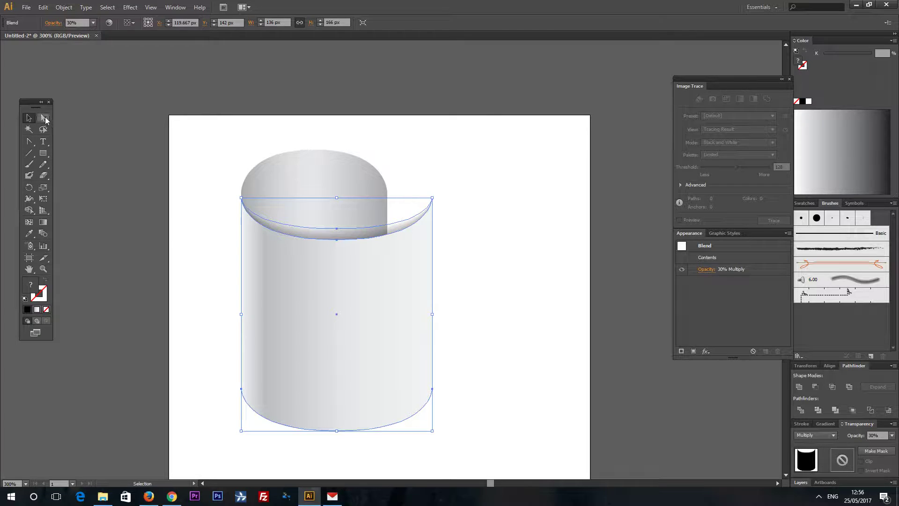
{"action": "left_click", "coordinate": [141, 260]}
{"action": "left_click", "coordinate": [358, 232]}
{"action": "left_click", "coordinate": [336, 228]}
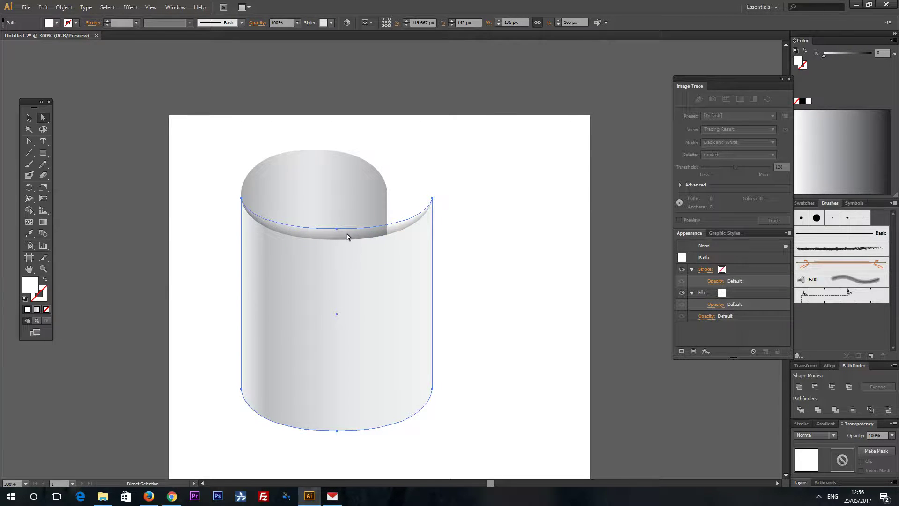
{"action": "left_click", "coordinate": [544, 261]}
{"action": "key", "text": "ctrl+1"}
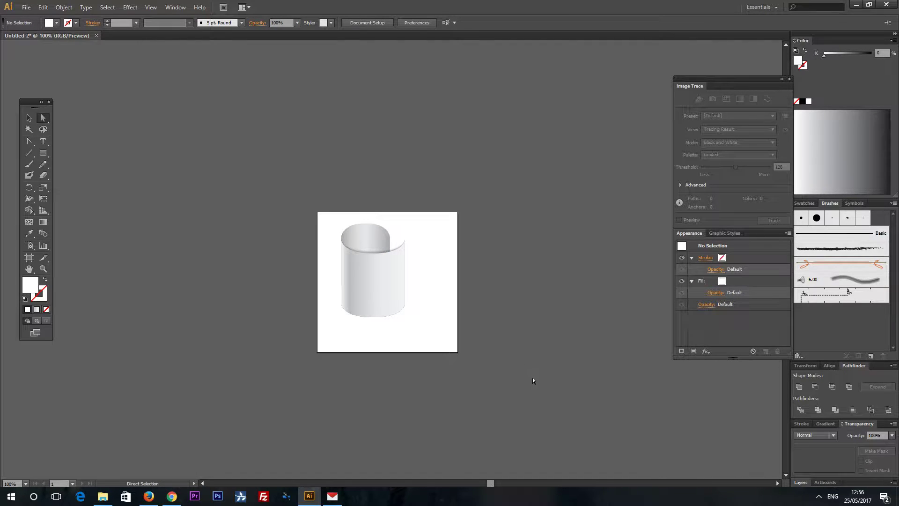
{"action": "key", "text": "ctrl+plus"}
{"action": "key", "text": "ctrl+plus"}
{"action": "key", "text": "ctrl+plus"}
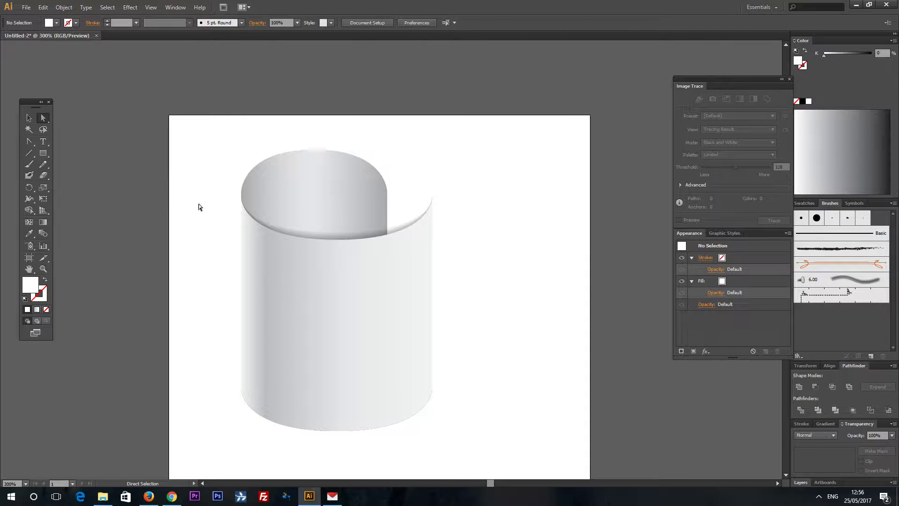
{"action": "left_click", "coordinate": [29, 119]}
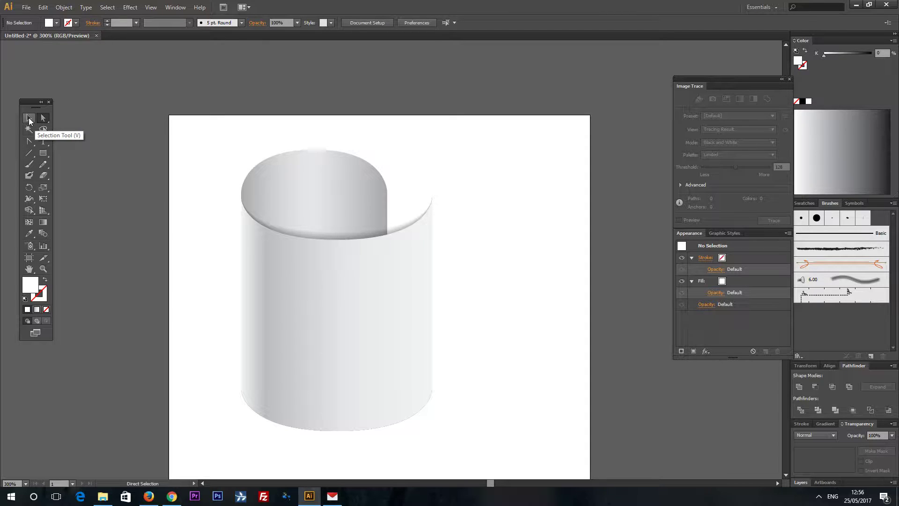
{"action": "left_click", "coordinate": [29, 119]}
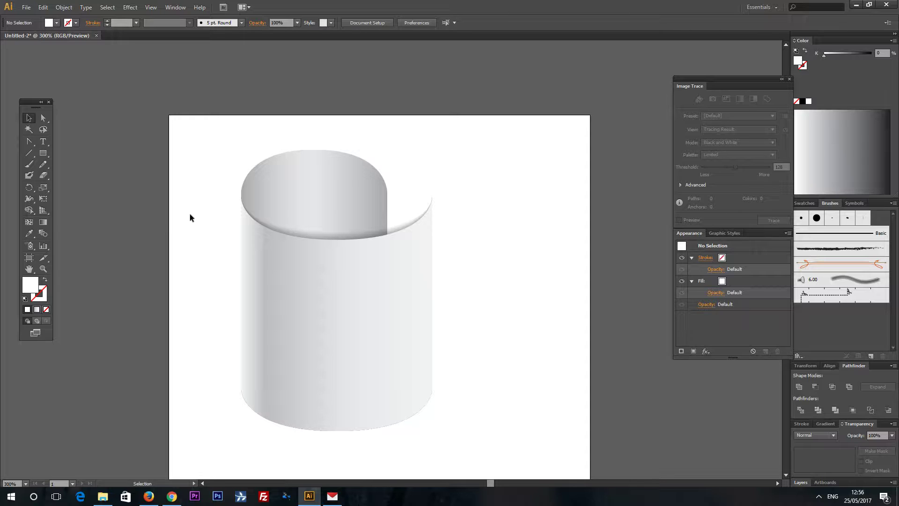
Step: Copy all cylinder parts, paste them in place, and scale the copy down into a smaller roll
{"action": "left_click_drag", "start_coordinate": [200, 133], "coordinate": [522, 413]}
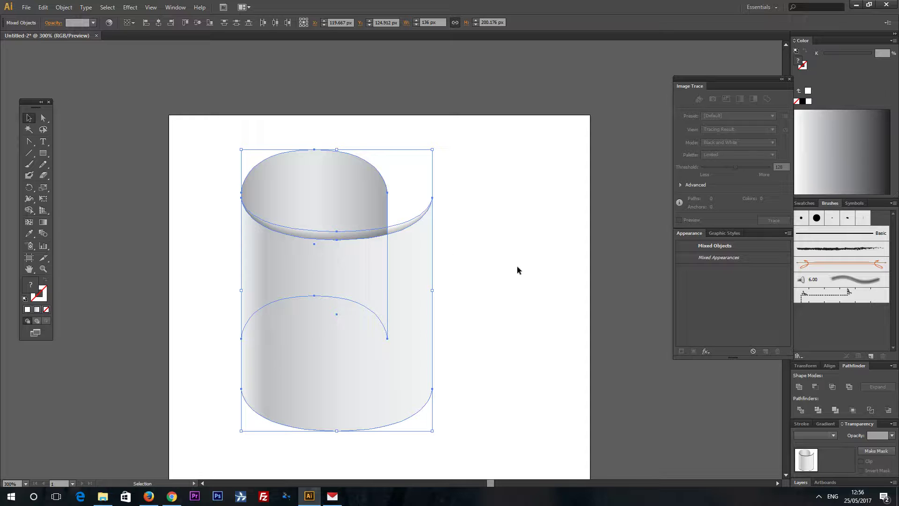
{"action": "left_click", "coordinate": [43, 7]}
{"action": "left_click", "coordinate": [58, 52]}
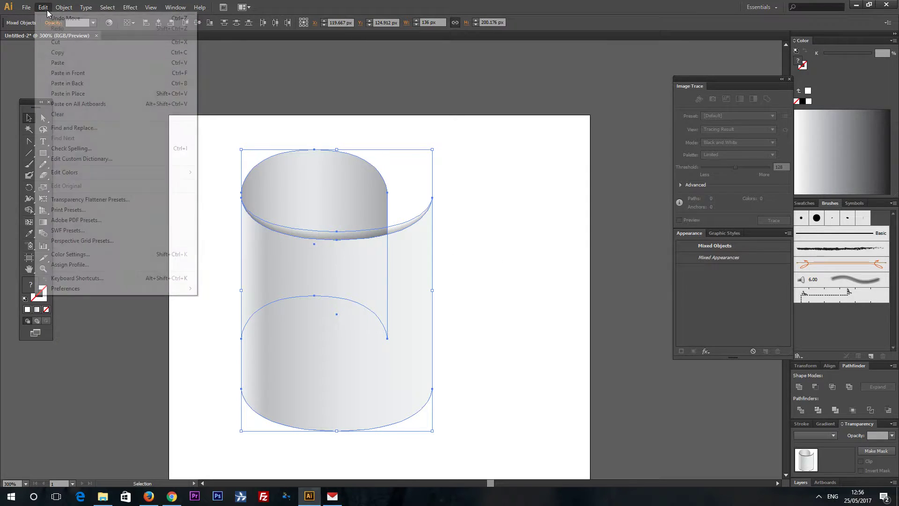
{"action": "left_click", "coordinate": [43, 7]}
{"action": "left_click", "coordinate": [91, 93]}
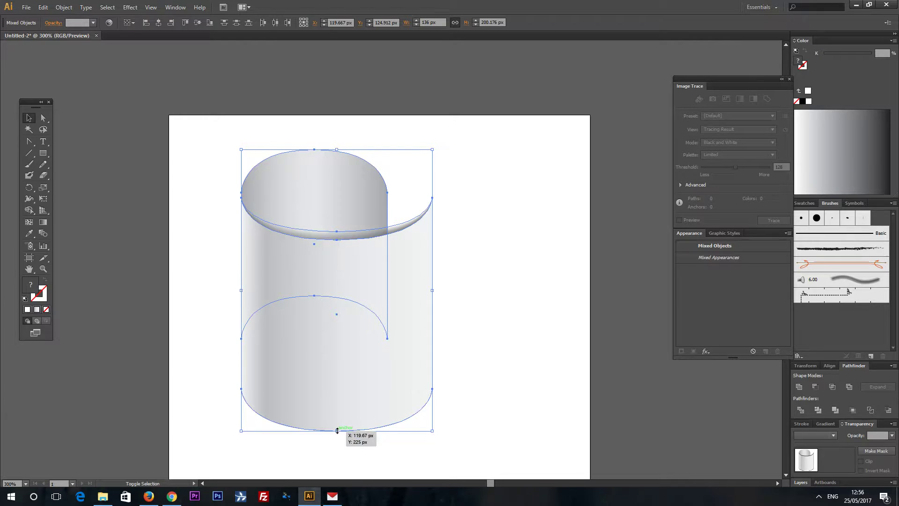
{"action": "left_click_drag", "start_coordinate": [337, 430], "coordinate": [317, 300]}
{"action": "key", "text": "shift+Down"}
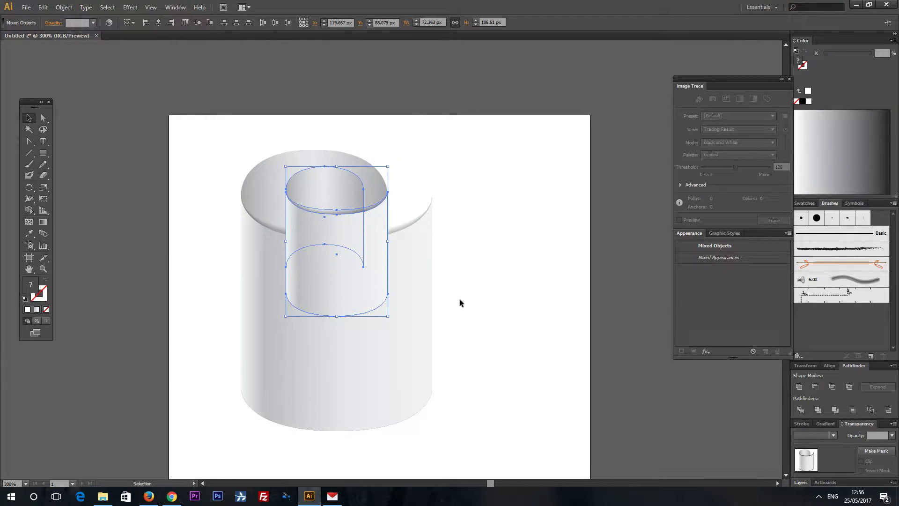
Step: Send the small roll one step backward and nudge it down and left inside the curl
{"action": "left_click", "coordinate": [43, 7]}
{"action": "mouse_move", "coordinate": [66, 8]}
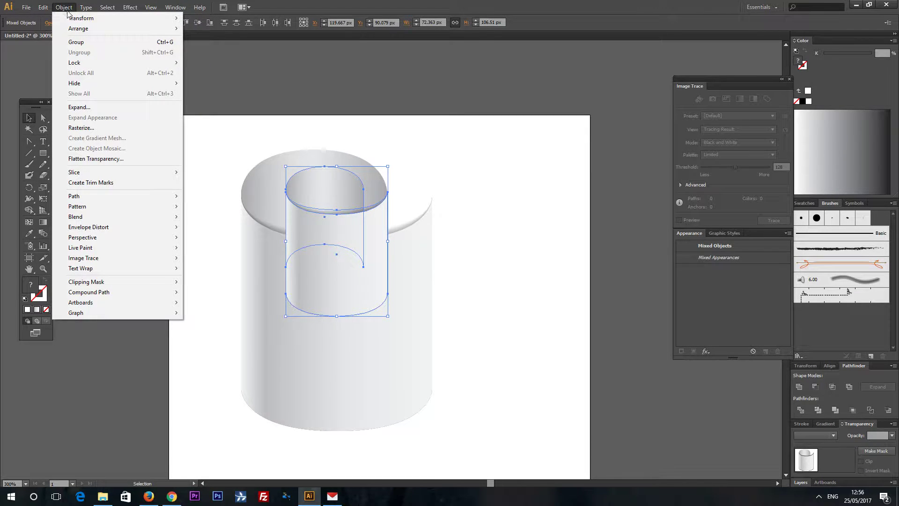
{"action": "mouse_move", "coordinate": [91, 29]}
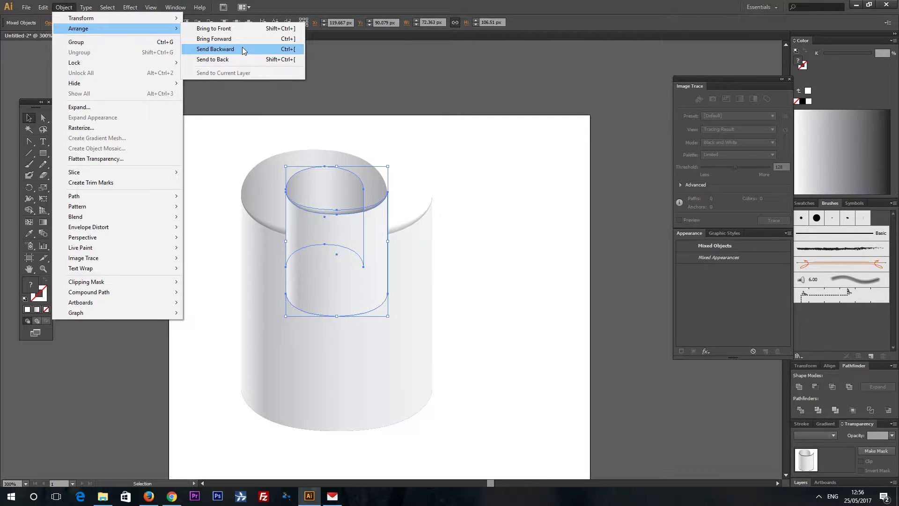
{"action": "left_click", "coordinate": [242, 49]}
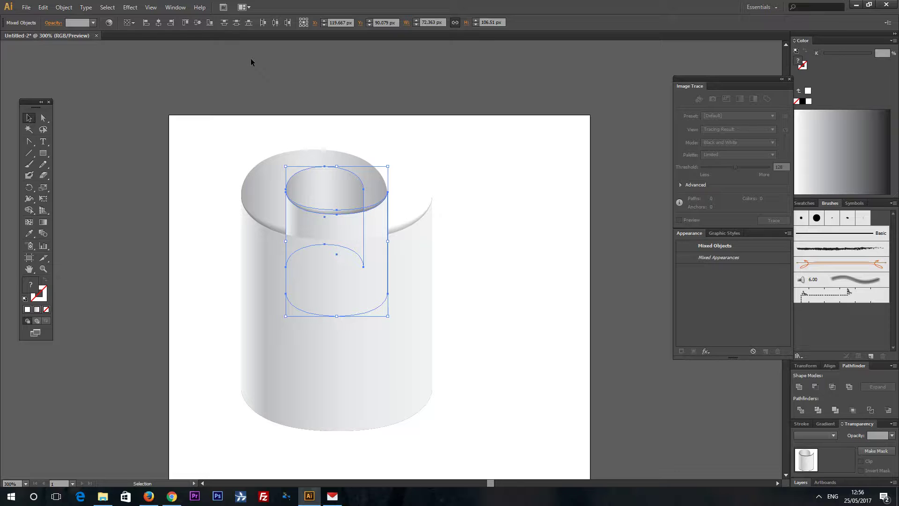
{"action": "key", "text": "a"}
{"action": "key", "text": "v"}
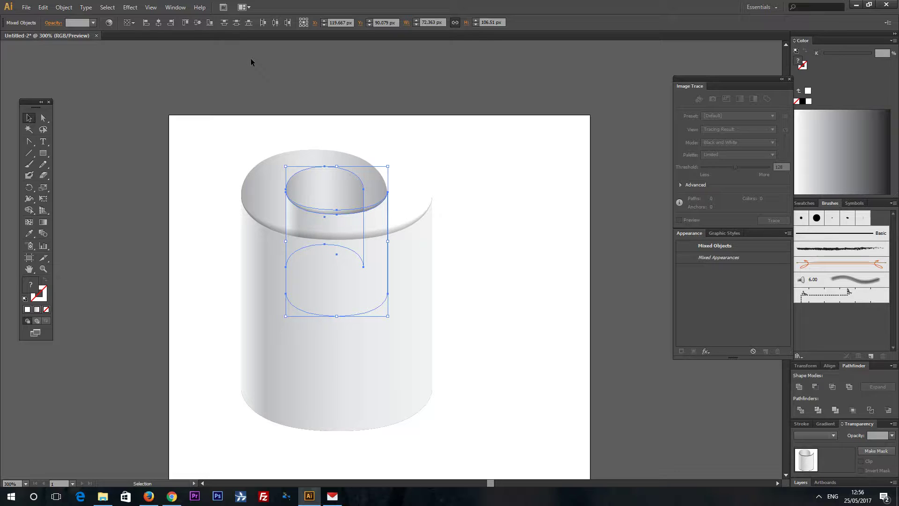
{"action": "key", "text": "Down"}
{"action": "key", "text": "Down"}
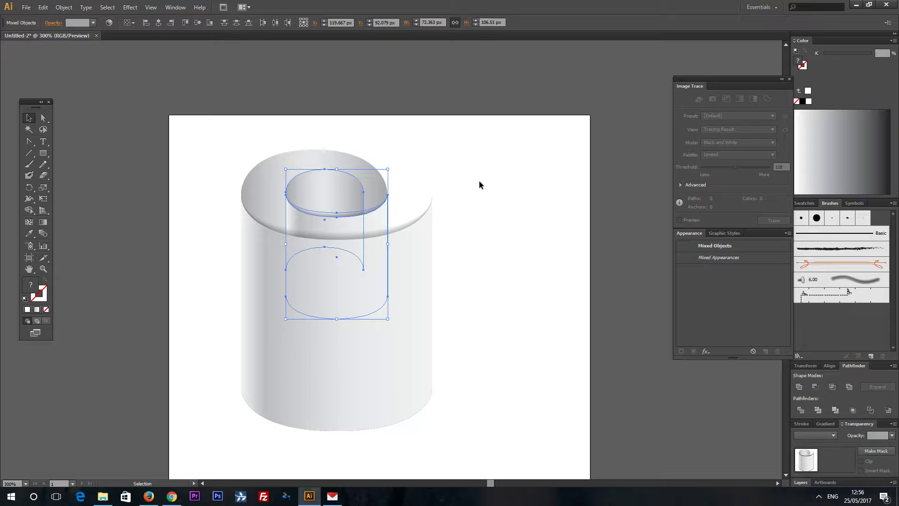
{"action": "key", "text": "Left"}
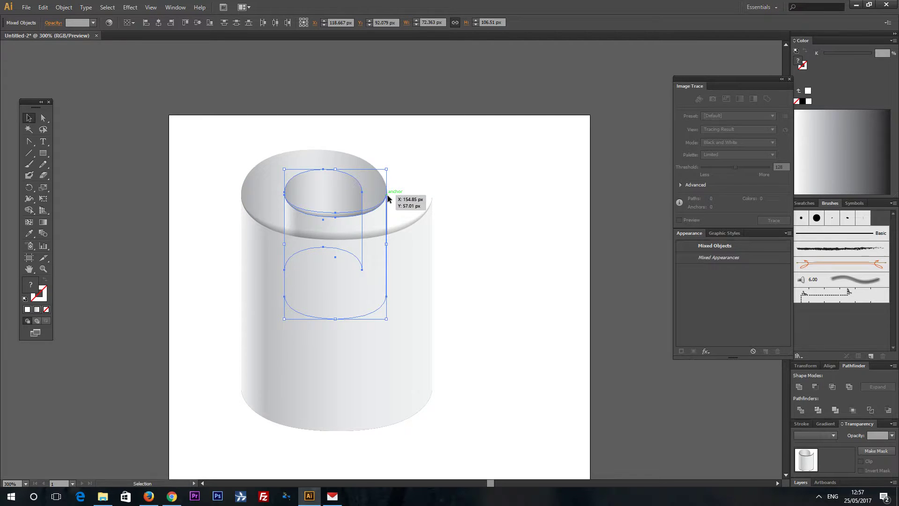
{"action": "left_click", "coordinate": [571, 224]}
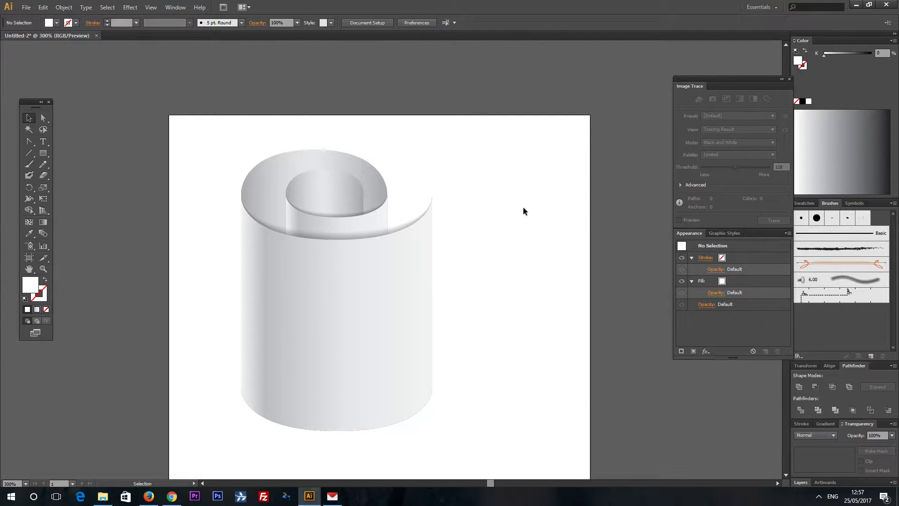
{"action": "key", "text": "ctrl+minus"}
{"action": "key", "text": "ctrl+minus"}
{"action": "key", "text": "ctrl+minus"}
Step: Copy the inner roll's path and paste a duplicate exactly in place
{"action": "key", "text": "ctrl+plus"}
{"action": "key", "text": "ctrl+plus"}
{"action": "key", "text": "ctrl+plus"}
{"action": "key", "text": "ctrl+plus"}
{"action": "scroll", "coordinate": [492, 223], "scroll_direction": "up", "scroll_amount": 5}
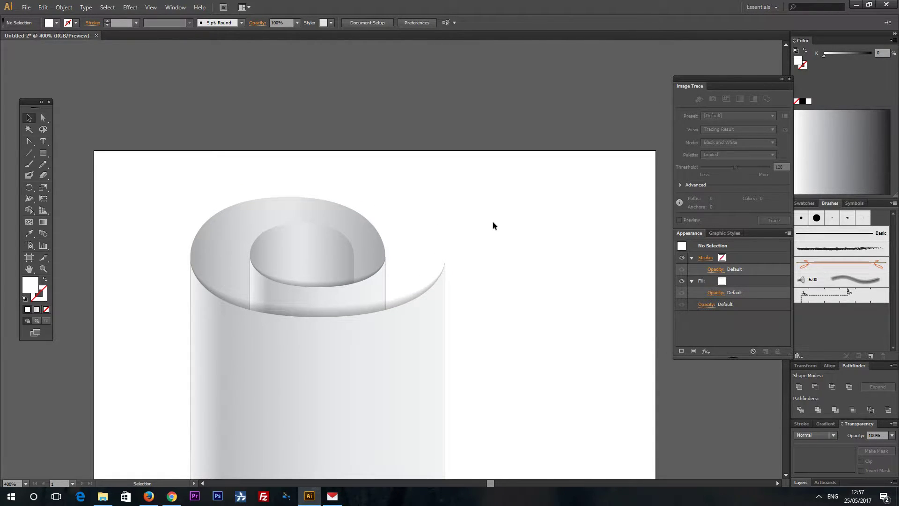
{"action": "left_click", "coordinate": [300, 248]}
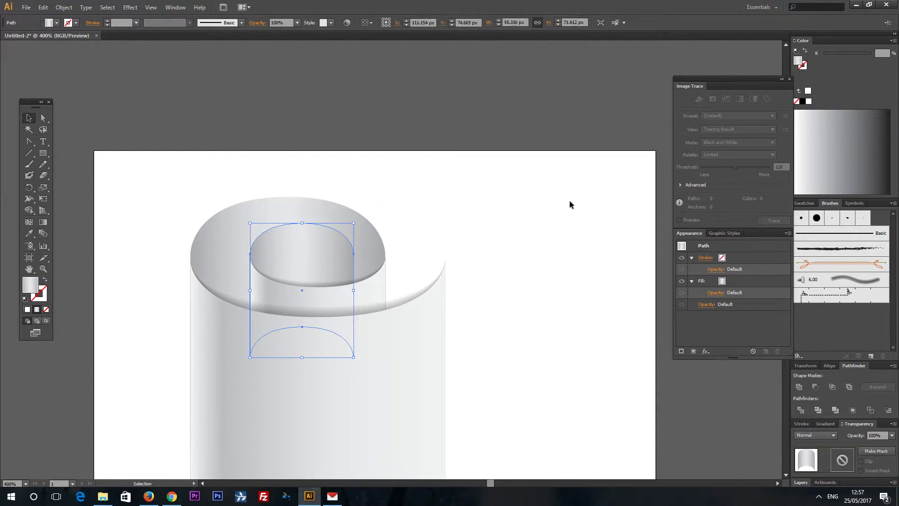
{"action": "left_click", "coordinate": [63, 8]}
{"action": "mouse_move", "coordinate": [42, 7]}
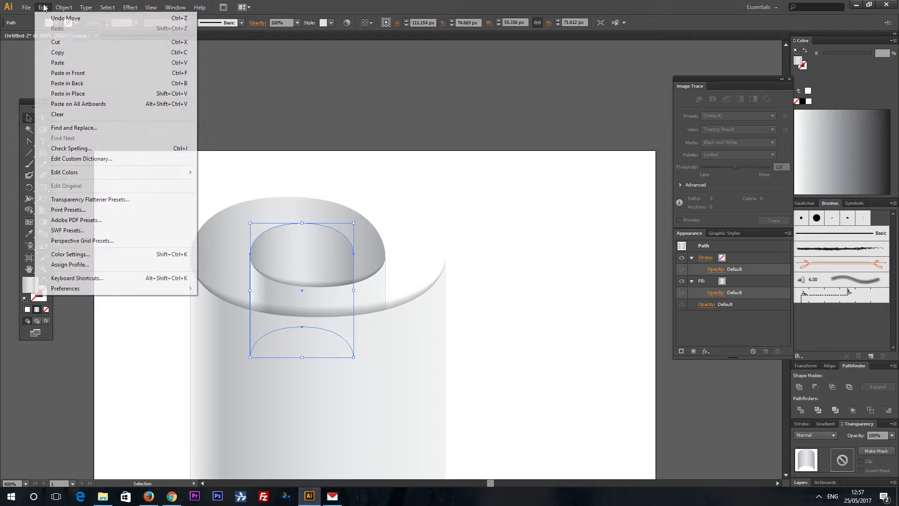
{"action": "left_click", "coordinate": [43, 7]}
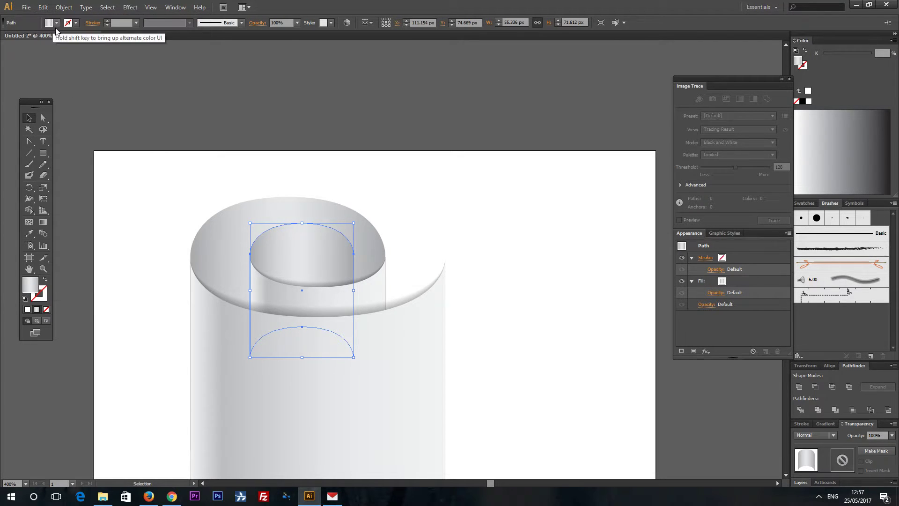
{"action": "left_click", "coordinate": [42, 7]}
{"action": "left_click", "coordinate": [66, 52]}
{"action": "left_click", "coordinate": [42, 7]}
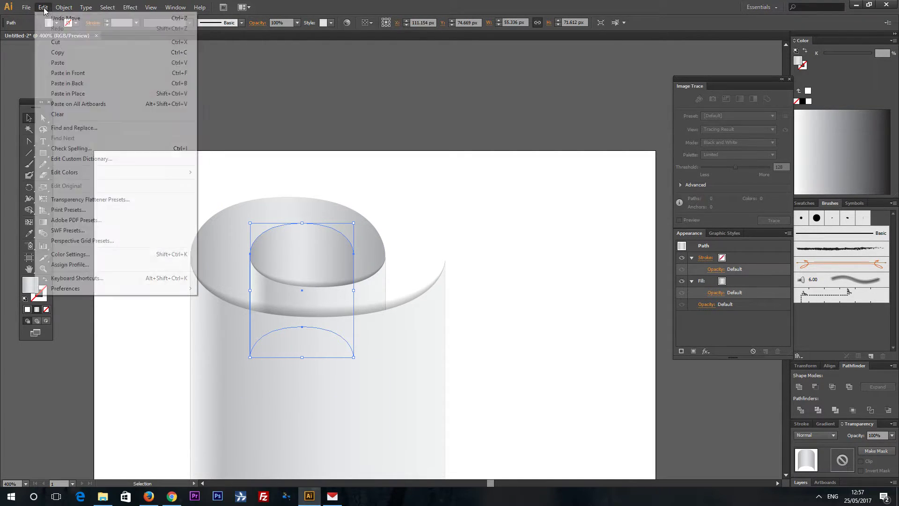
{"action": "left_click", "coordinate": [82, 93]}
{"action": "left_click", "coordinate": [43, 7]}
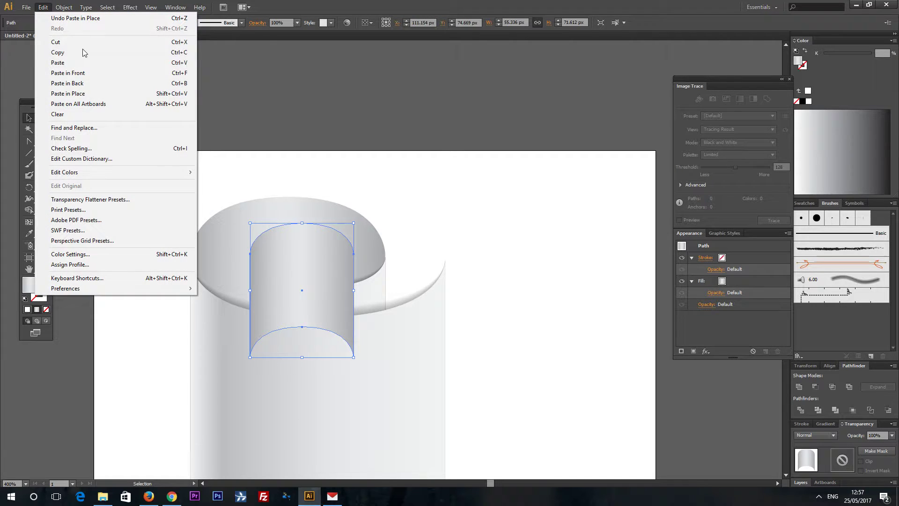
{"action": "left_click", "coordinate": [90, 95]}
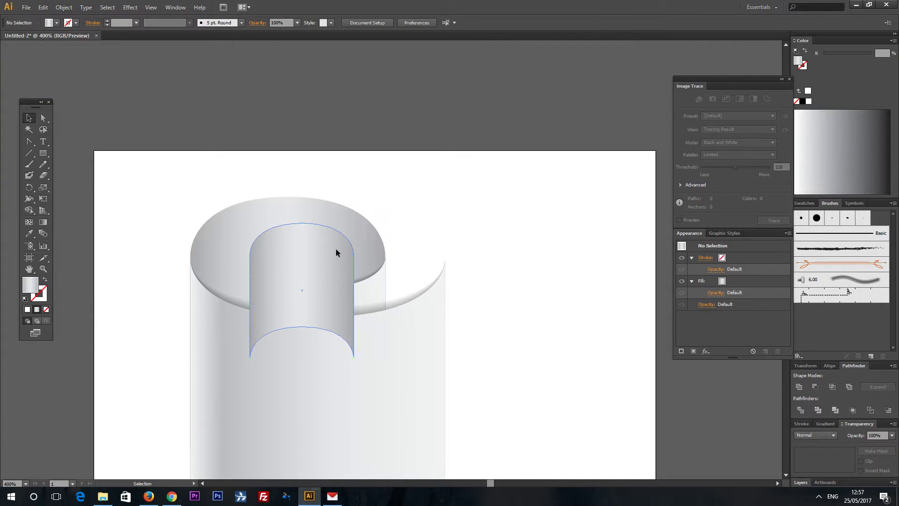
Step: Recolor the pasted shape black then white, and raise its top anchor by 1 px
{"action": "left_click", "coordinate": [802, 101]}
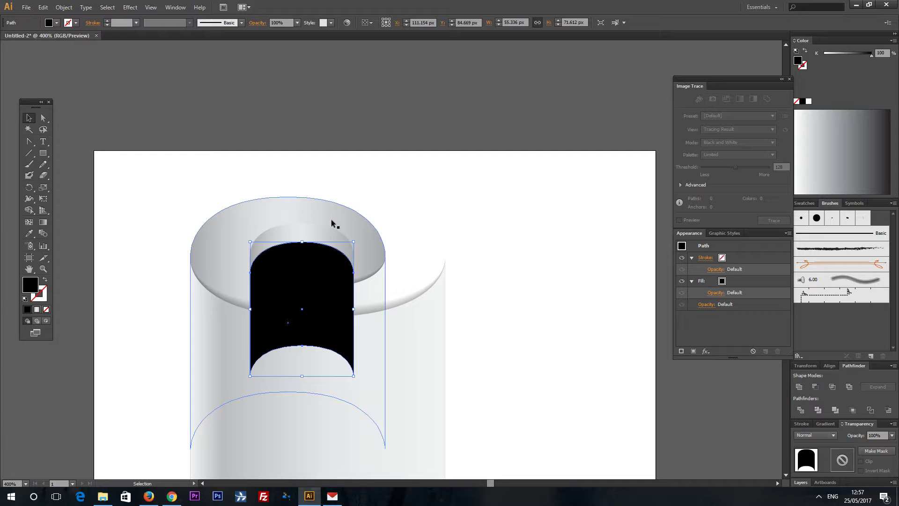
{"action": "left_click", "coordinate": [809, 102]}
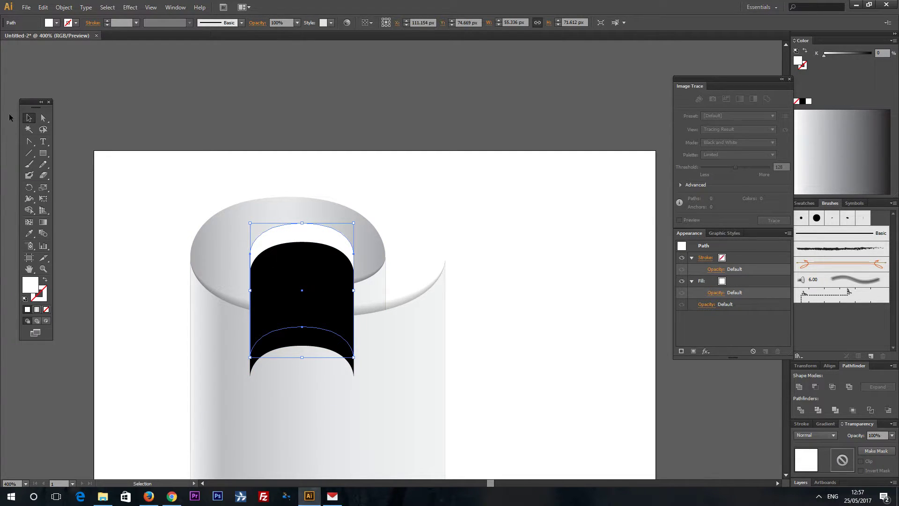
{"action": "left_click", "coordinate": [43, 117]}
{"action": "left_click", "coordinate": [302, 221]}
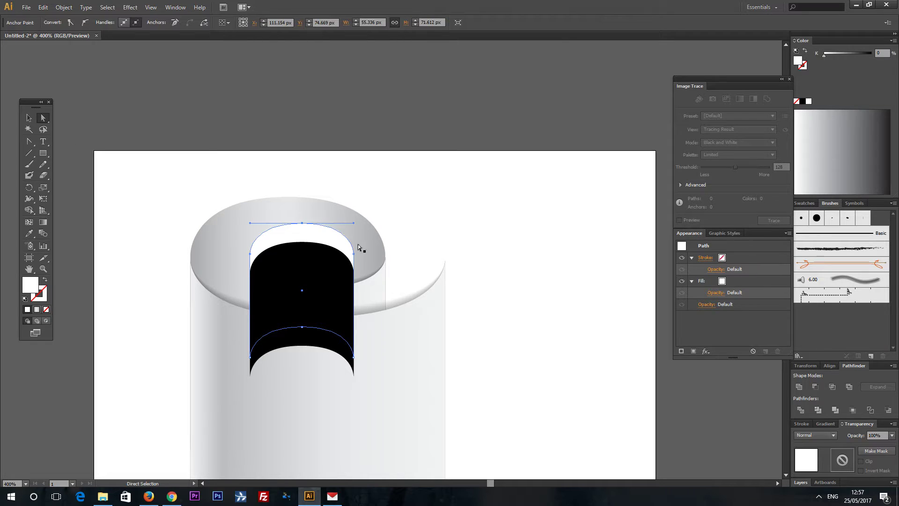
{"action": "key", "text": "Up"}
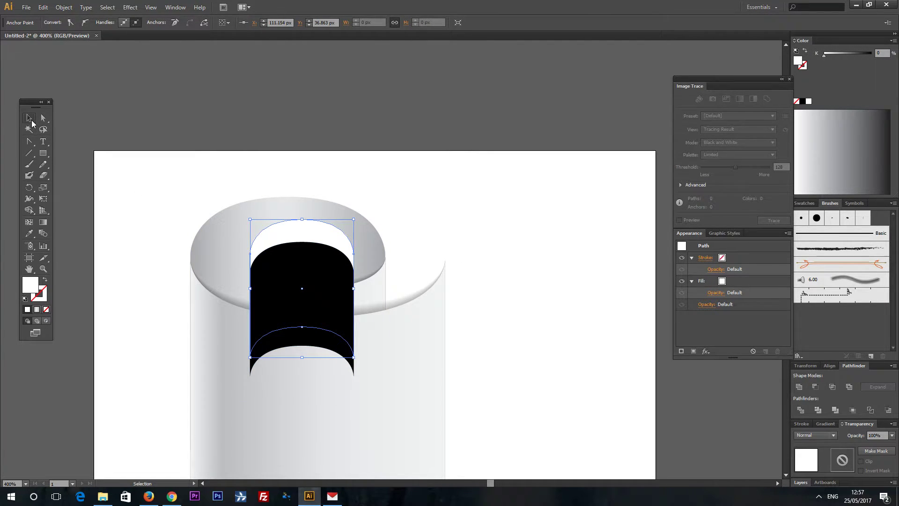
Step: Blend the black shadow shape with the thin white top shape
{"action": "left_click", "coordinate": [29, 118]}
{"action": "key", "text": "ctrl+z"}
{"action": "key", "text": "ctrl+z"}
{"action": "key", "text": "ctrl+z"}
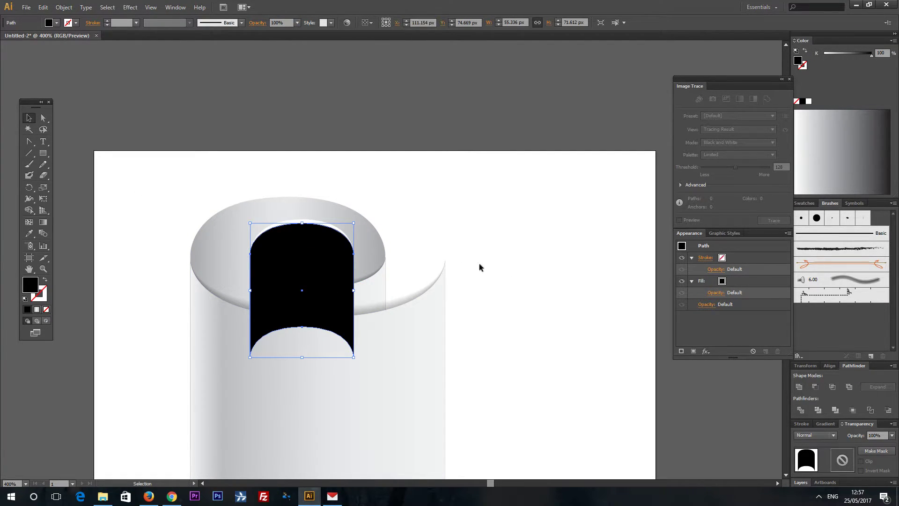
{"action": "left_click", "coordinate": [327, 221], "text": "shift"}
{"action": "left_click", "coordinate": [56, 7]}
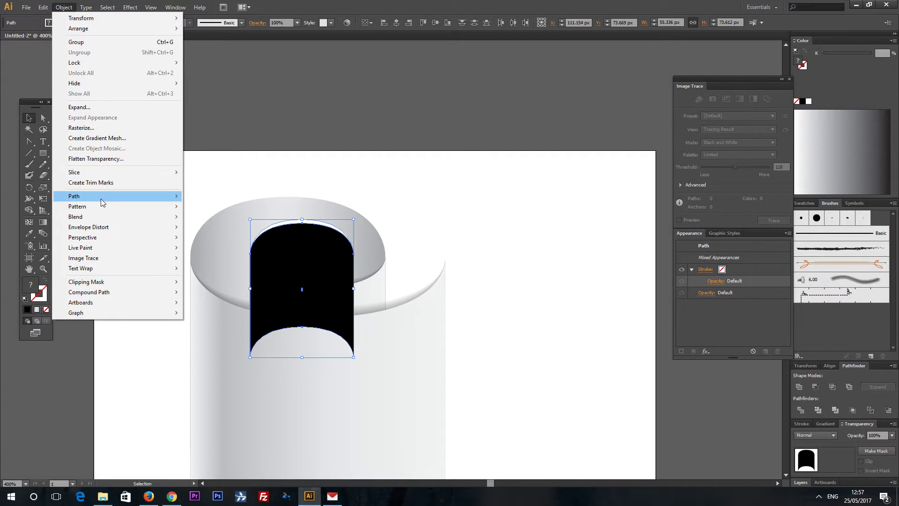
{"action": "mouse_move", "coordinate": [140, 217]}
{"action": "left_click", "coordinate": [248, 217]}
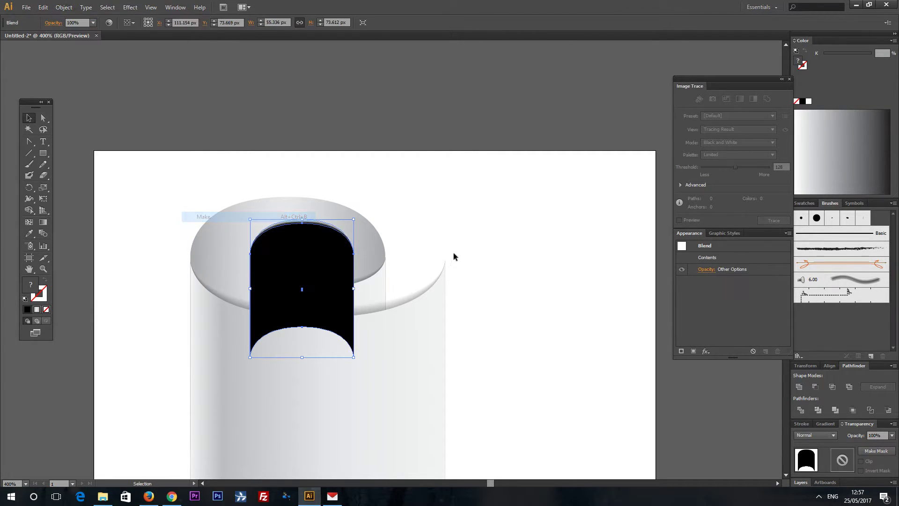
Step: Set the inner shadow blend to Multiply at 30% opacity
{"action": "left_click", "coordinate": [822, 436]}
{"action": "left_click", "coordinate": [815, 284]}
{"action": "left_click", "coordinate": [871, 435]}
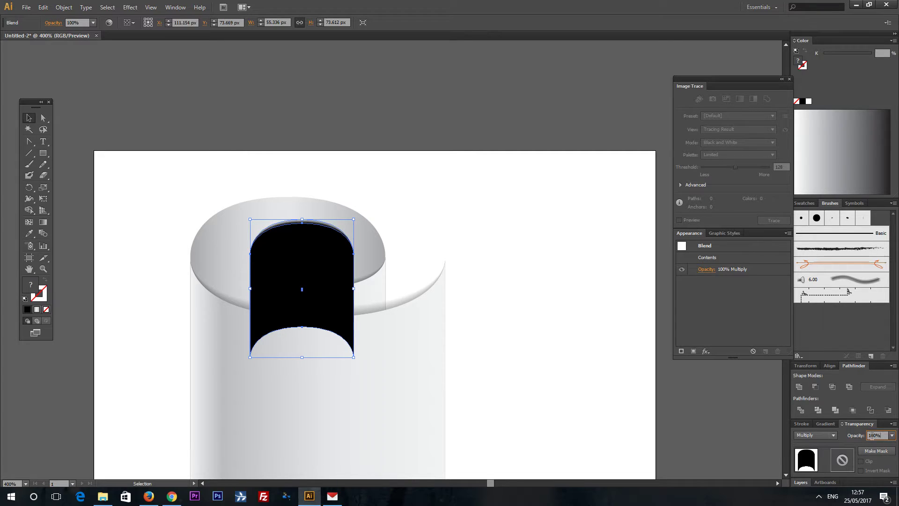
{"action": "type", "text": "30"}
{"action": "key", "text": "Return"}
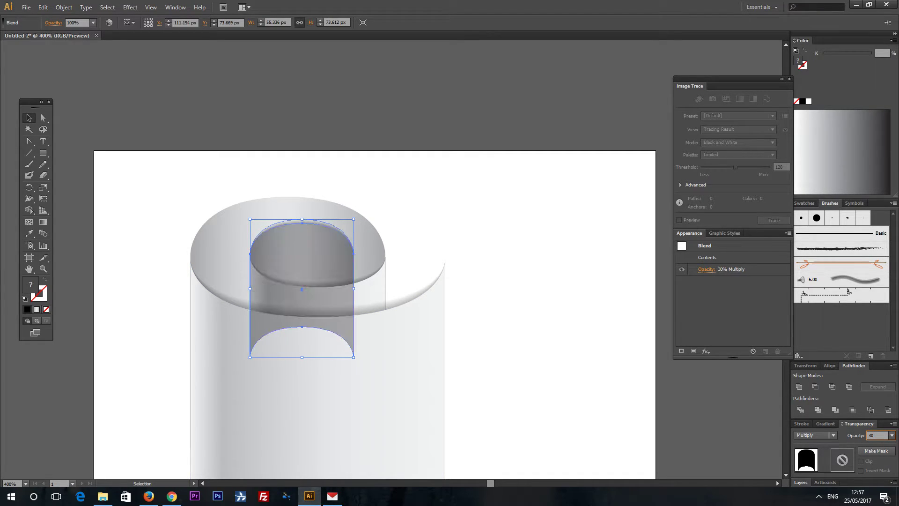
{"action": "key", "text": "a"}
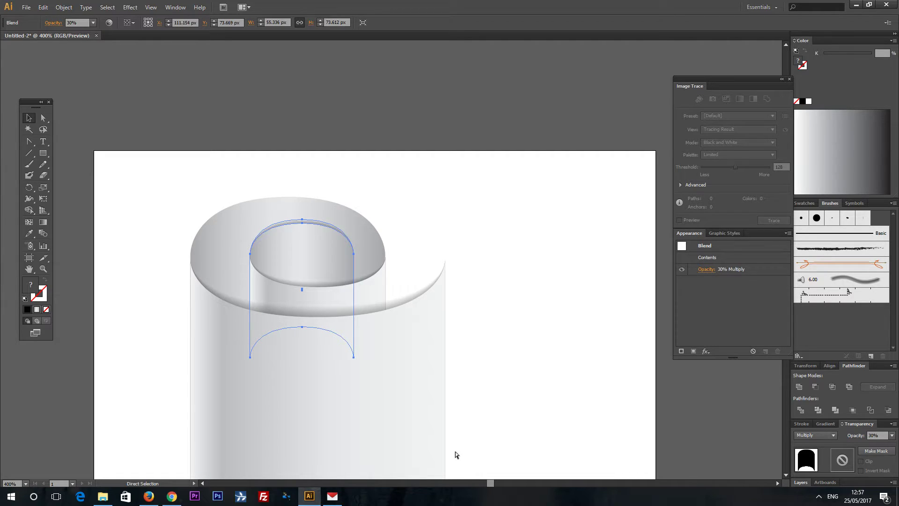
{"action": "key", "text": "v"}
{"action": "left_click", "coordinate": [454, 447]}
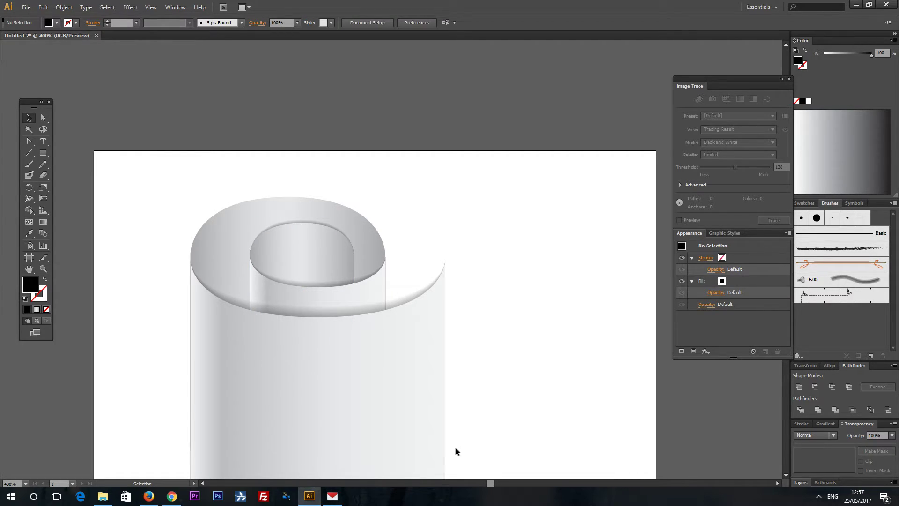
Step: Eyedropper the outer cylinder's grey gradient onto the inner roll's front panel, then zoom out
{"action": "left_click", "coordinate": [379, 287]}
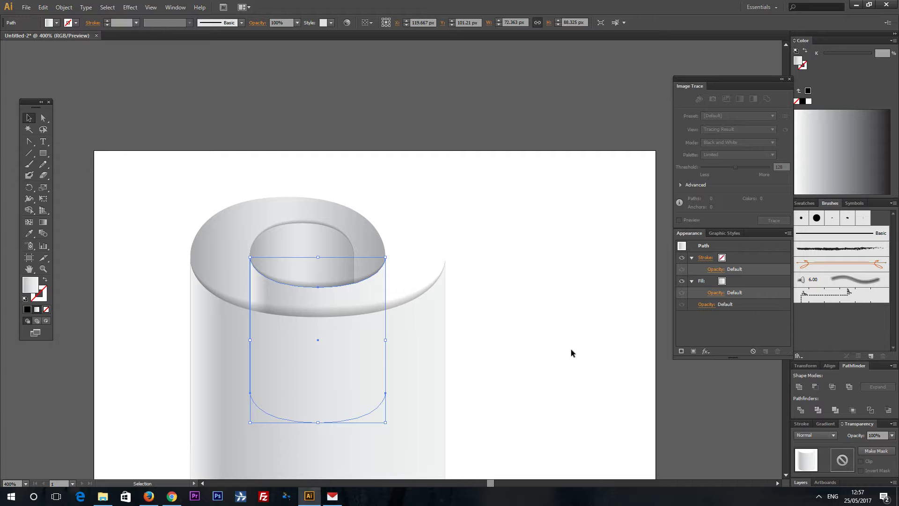
{"action": "left_click", "coordinate": [29, 233]}
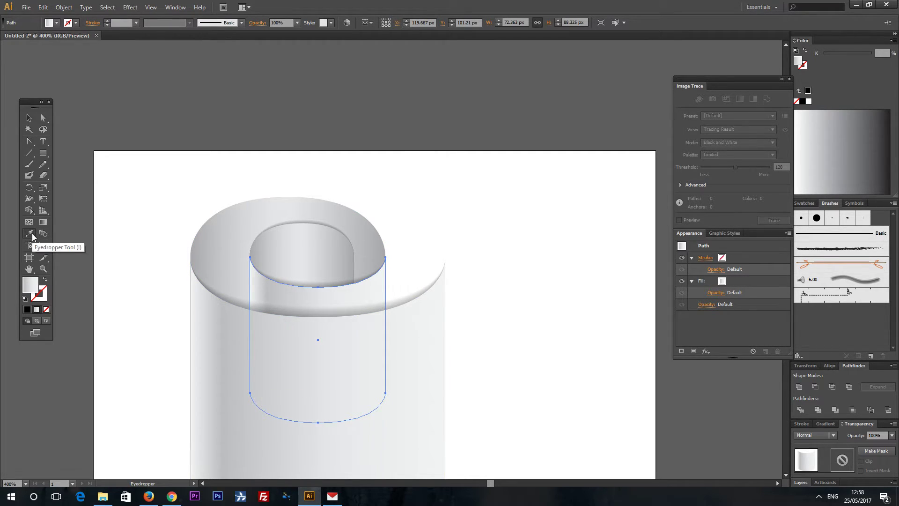
{"action": "left_click", "coordinate": [241, 230]}
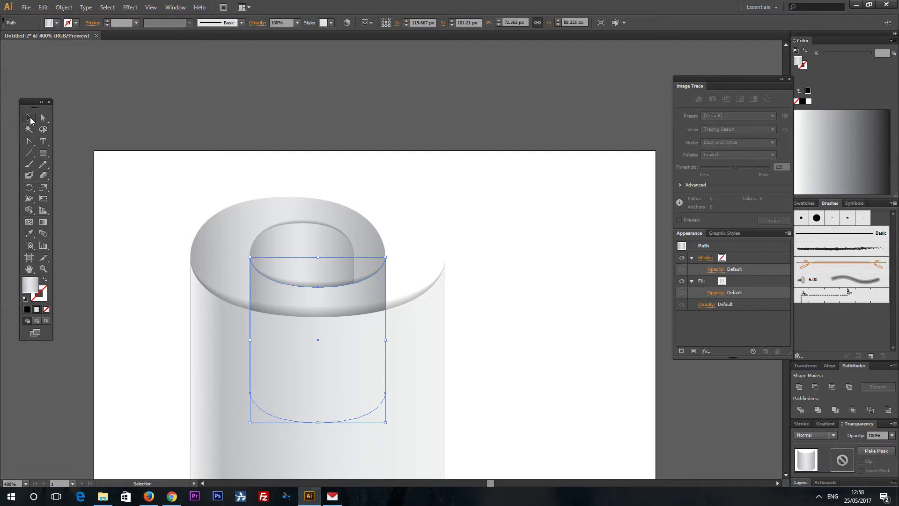
{"action": "left_click", "coordinate": [209, 137], "text": "ctrl"}
{"action": "key", "text": "ctrl+minus"}
{"action": "key", "text": "ctrl+minus"}
{"action": "key", "text": "ctrl+minus"}
{"action": "key", "text": "ctrl+minus"}
{"action": "key", "text": "ctrl+minus"}
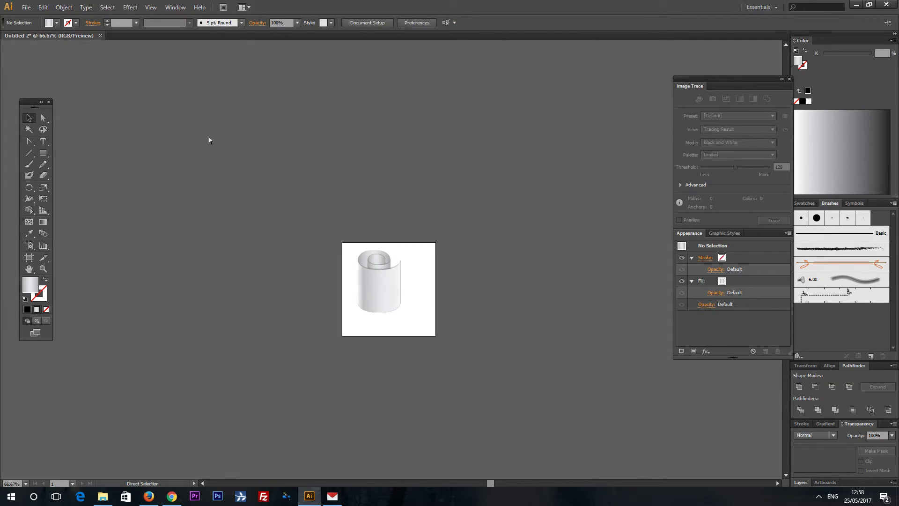
{"action": "key", "text": "ctrl+plus"}
{"action": "key", "text": "ctrl+plus"}
{"action": "key", "text": "ctrl+plus"}
{"action": "key", "text": "ctrl+plus"}
{"action": "scroll", "coordinate": [477, 255], "scroll_direction": "down", "scroll_amount": 2}
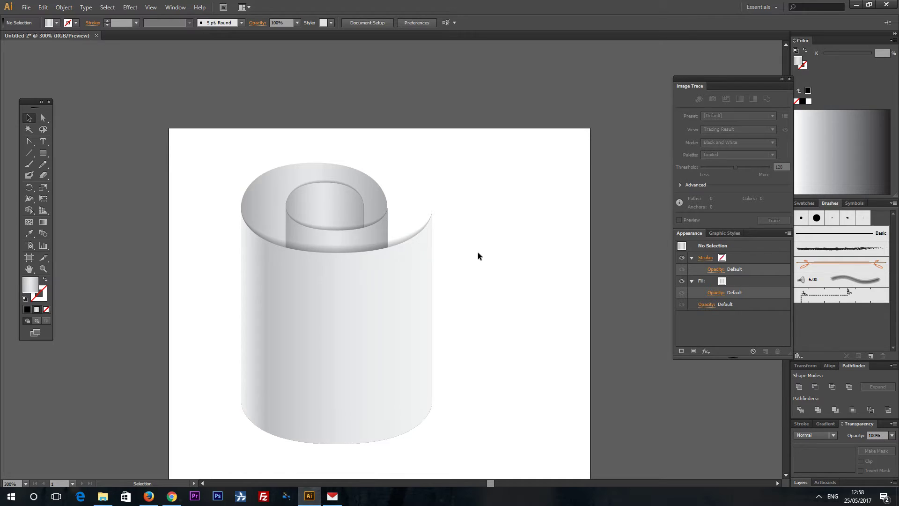
{"action": "left_click", "coordinate": [45, 119]}
{"action": "left_click_drag", "start_coordinate": [420, 195], "coordinate": [660, 183]}
{"action": "left_click", "coordinate": [555, 357]}
{"action": "key", "text": "ctrl+minus"}
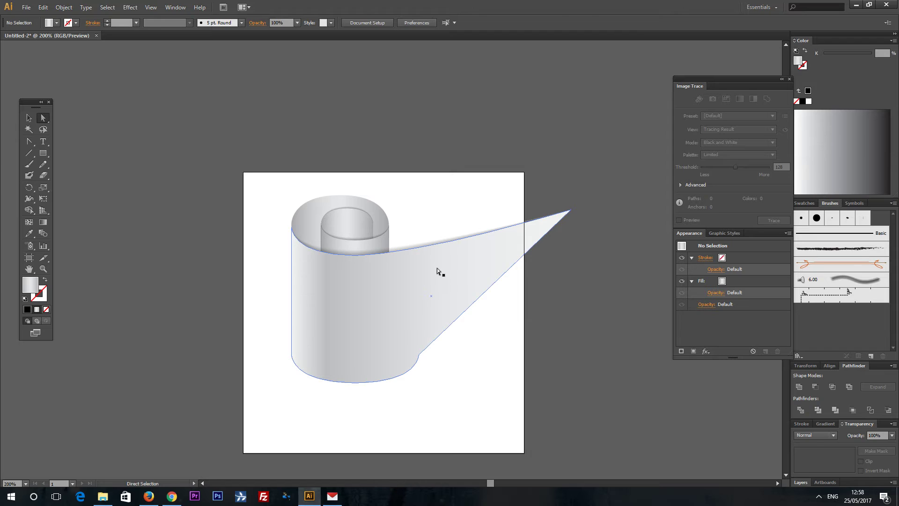
{"action": "left_click", "coordinate": [352, 256]}
{"action": "left_click", "coordinate": [355, 255]}
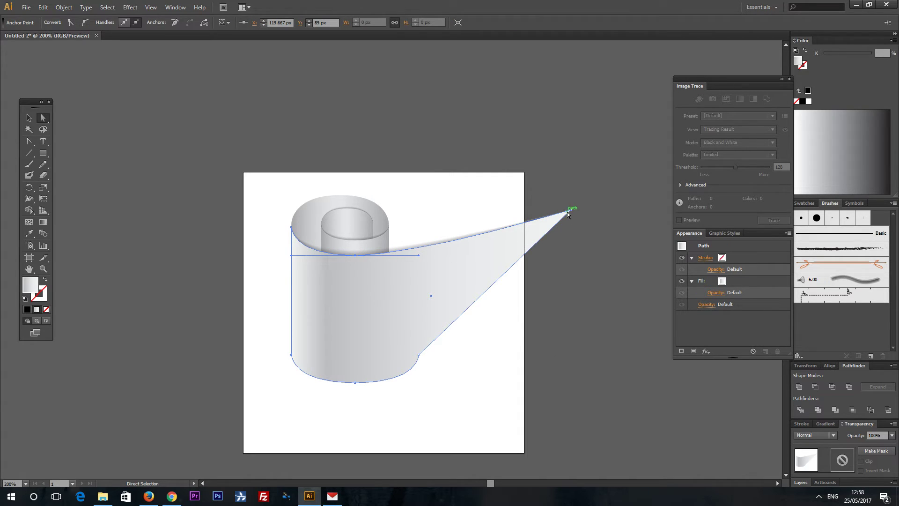
{"action": "left_click_drag", "start_coordinate": [568, 214], "coordinate": [571, 212]}
{"action": "left_click", "coordinate": [548, 223], "text": "shift"}
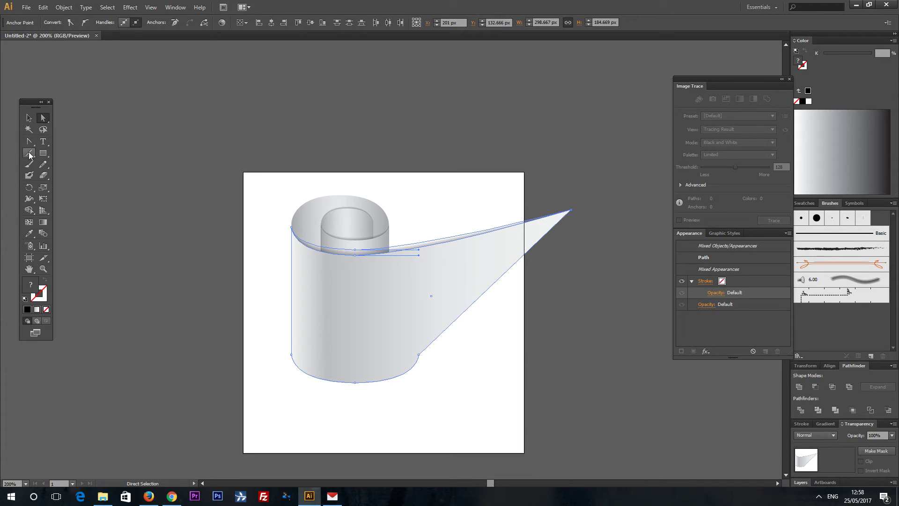
{"action": "left_click", "coordinate": [575, 364]}
{"action": "key", "text": "ctrl+minus"}
{"action": "key", "text": "ctrl+plus"}
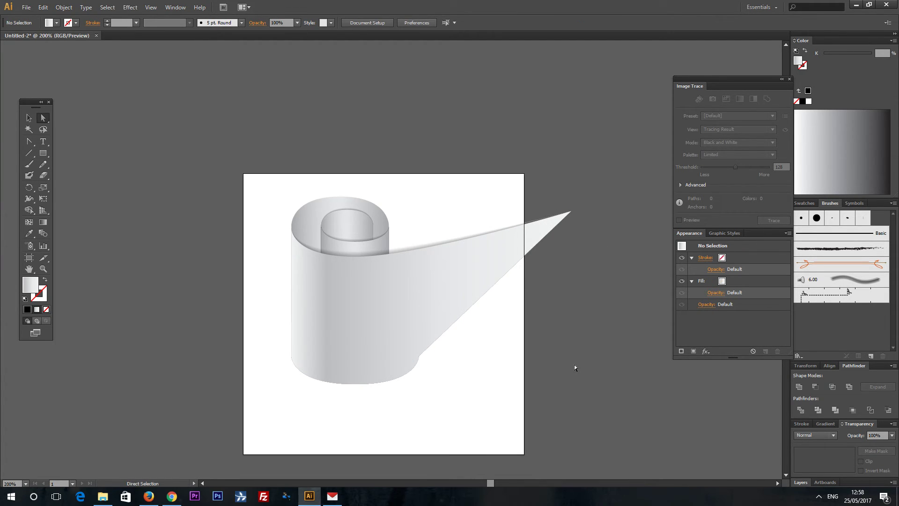
{"action": "key", "text": "ctrl+z"}
{"action": "key", "text": "ctrl+z"}
{"action": "left_click", "coordinate": [498, 280]}
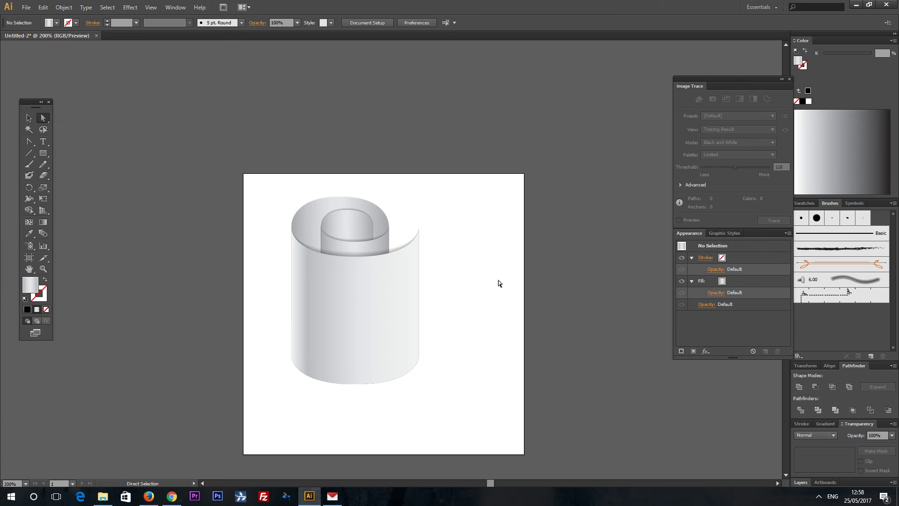
{"action": "key", "text": "ctrl+plus"}
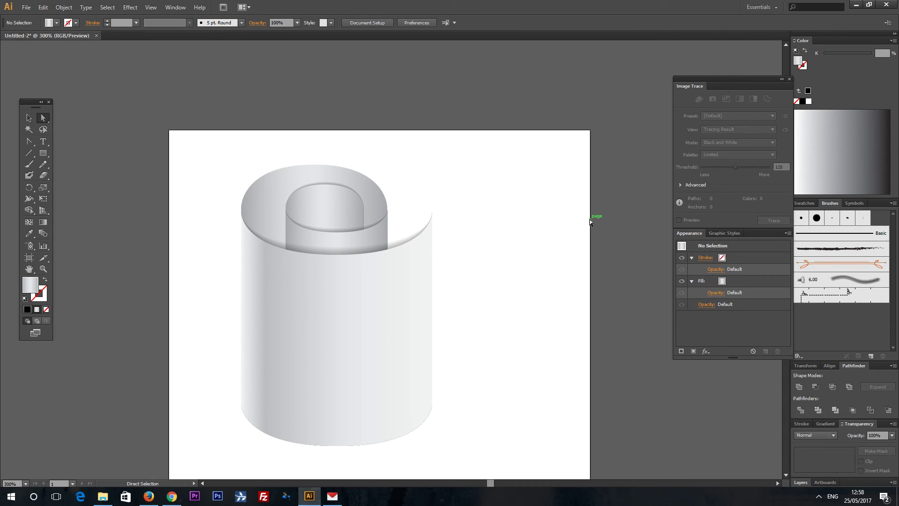
{"action": "key", "text": "ctrl+minus"}
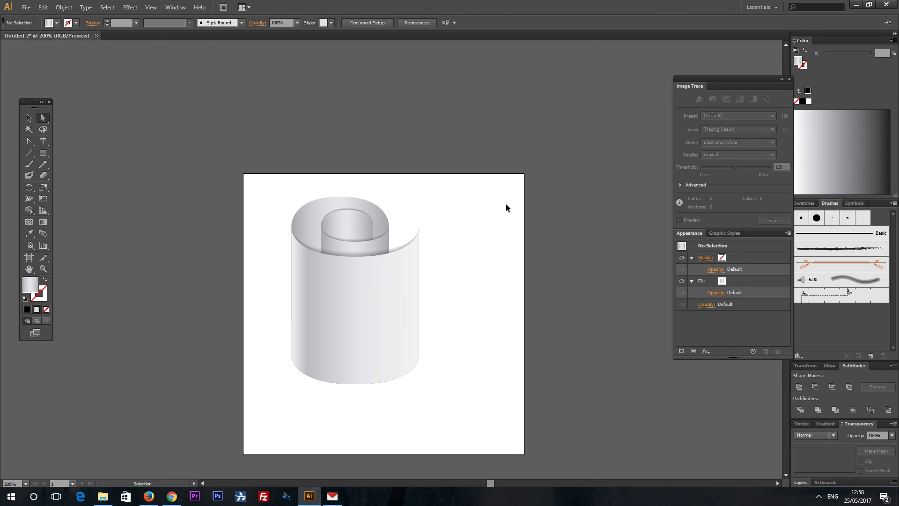
{"action": "scroll", "coordinate": [505, 207], "scroll_direction": "down", "scroll_amount": 2}
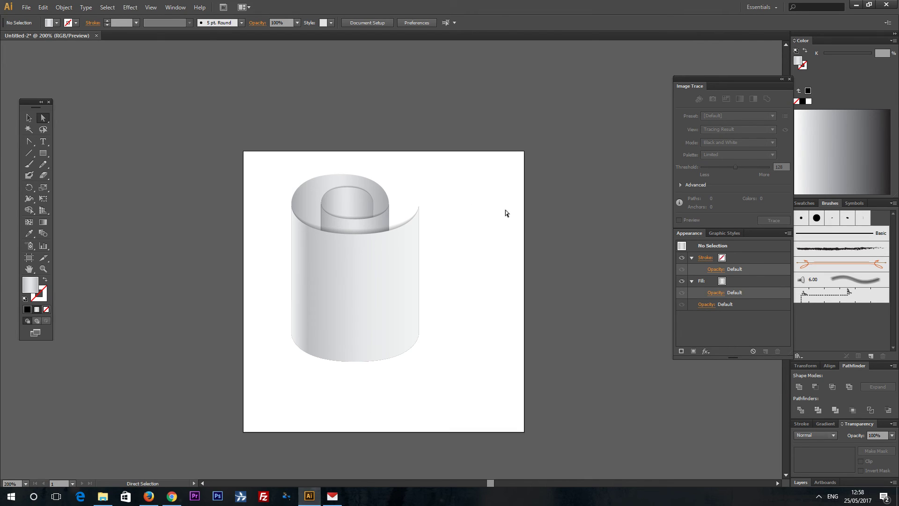